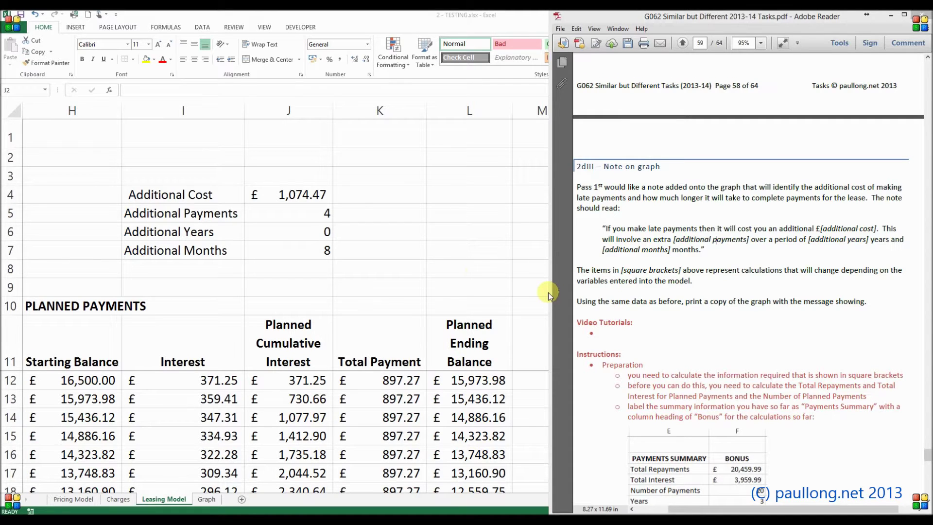
# - Select J4:J7, then copy the quoted late-payments note from the task sheet in Adobe Reader
pyautogui.moveTo(306, 194); pyautogui.dragTo(313, 245)
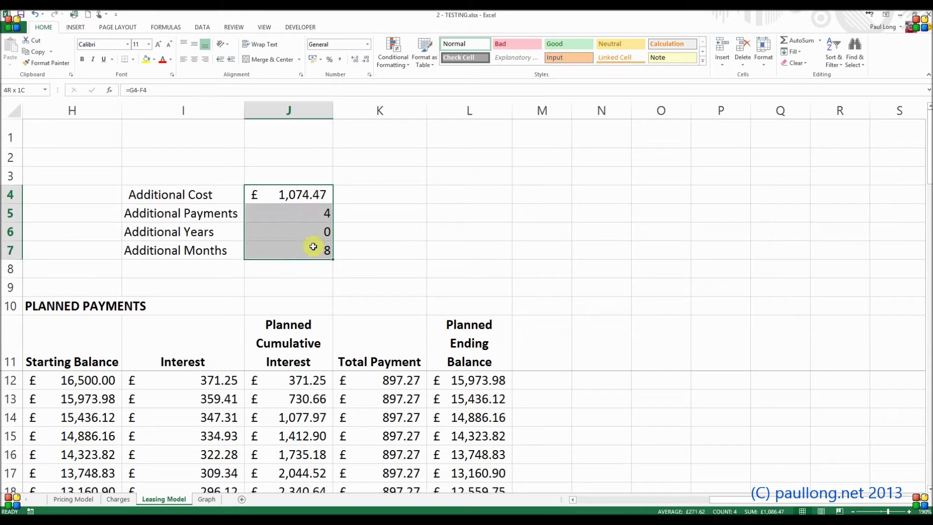
pyautogui.hotkey('alt', 'Tab')
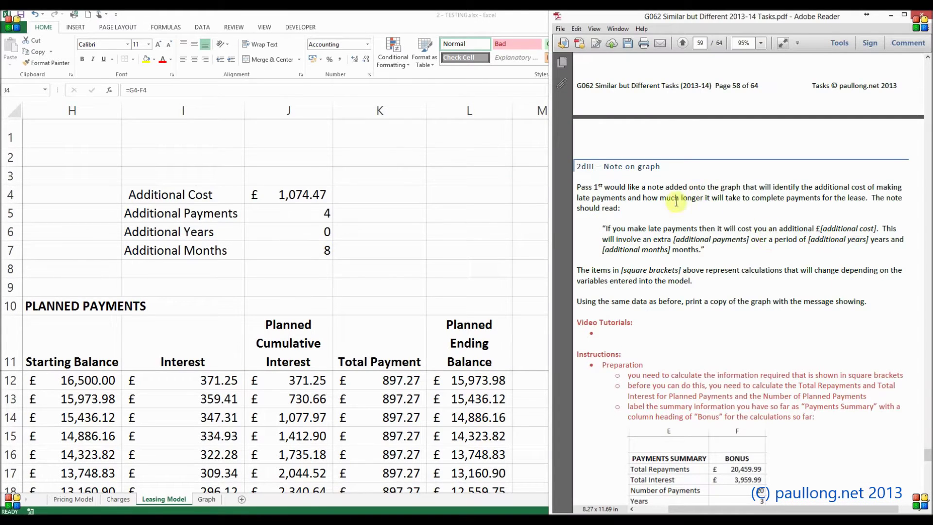
pyautogui.moveTo(606, 227); pyautogui.dragTo(704, 249)
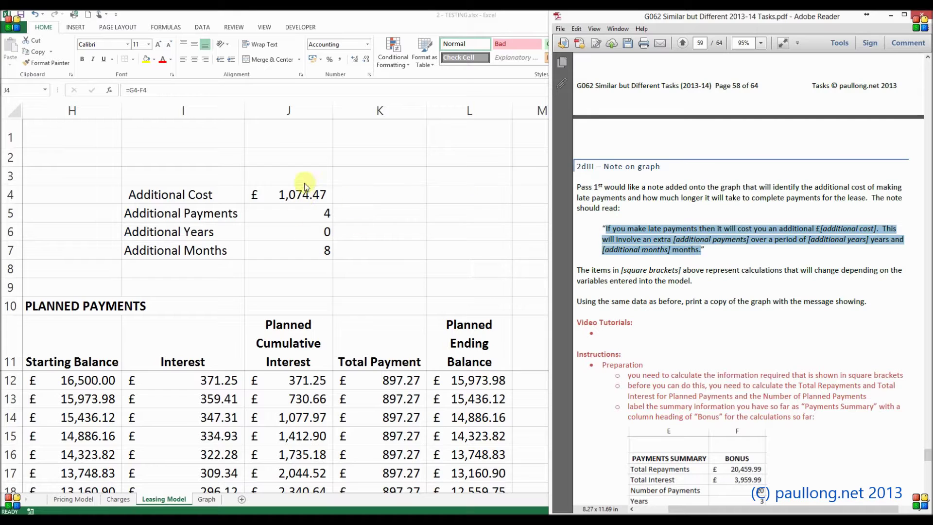
pyautogui.rightClick(680, 243)
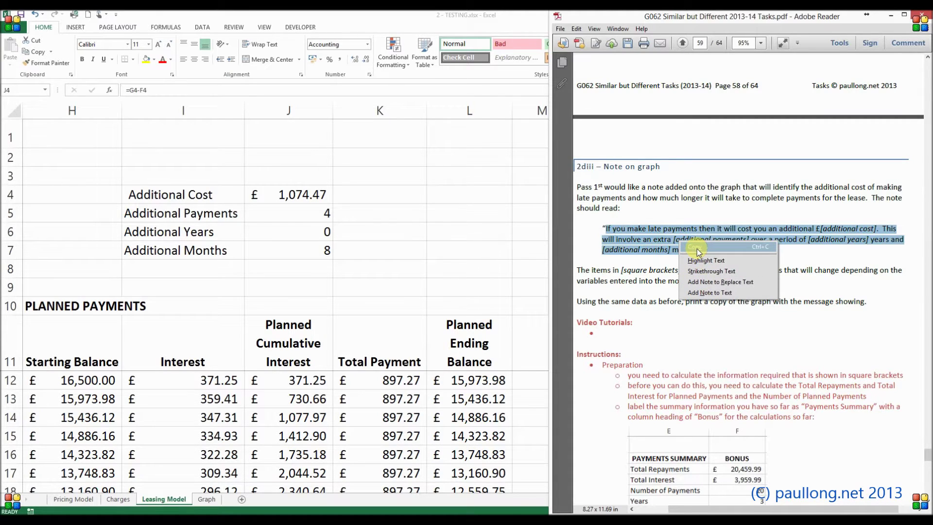
pyautogui.click(698, 252)
# - Clear the Reader selection and return to the Graph sheet in Excel
pyautogui.click(683, 268)
pyautogui.rightClick(705, 245)
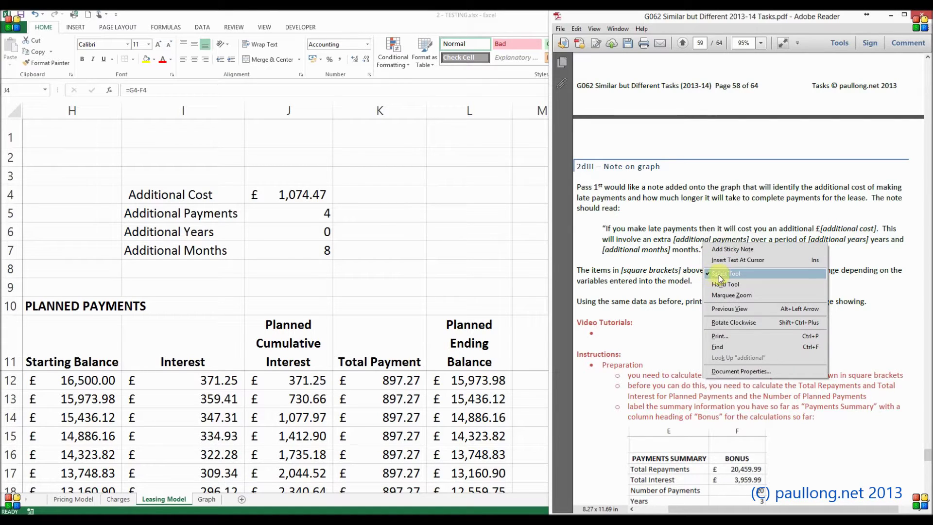
pyautogui.click(721, 278)
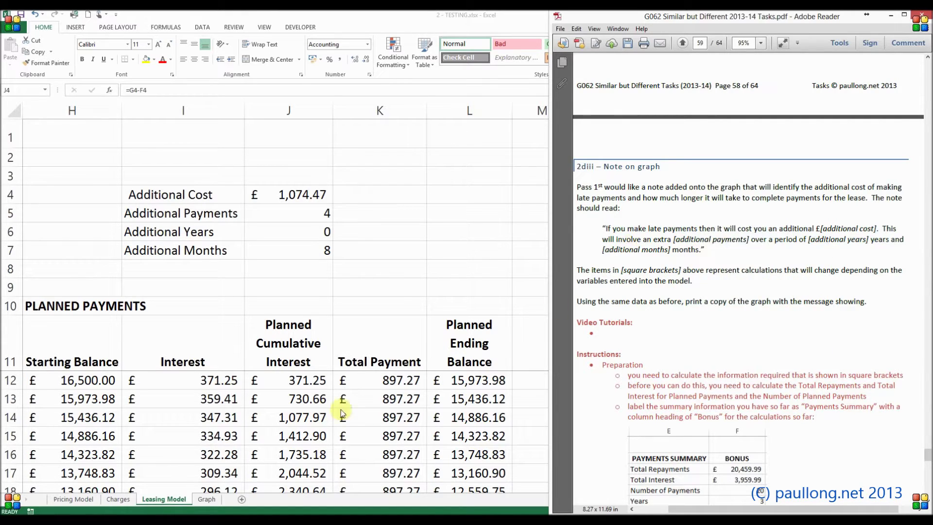
pyautogui.click(637, 240)
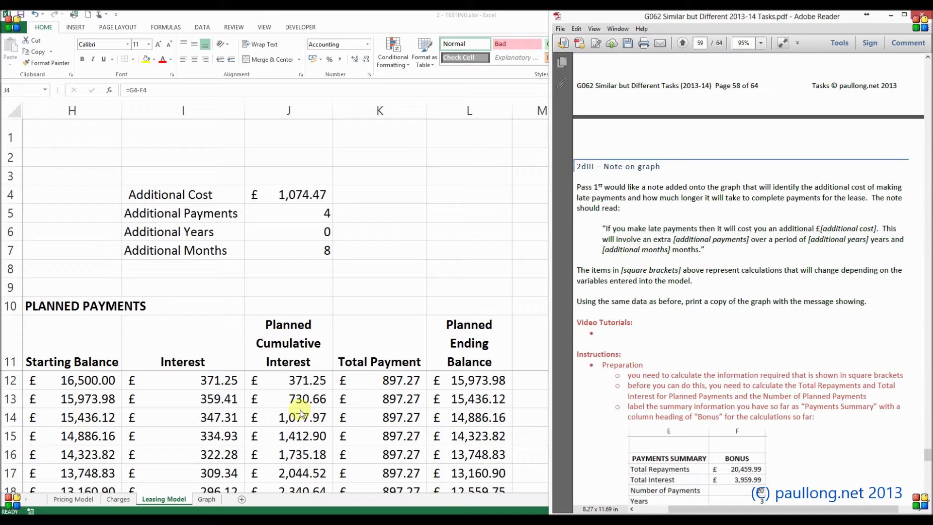
pyautogui.click(214, 499)
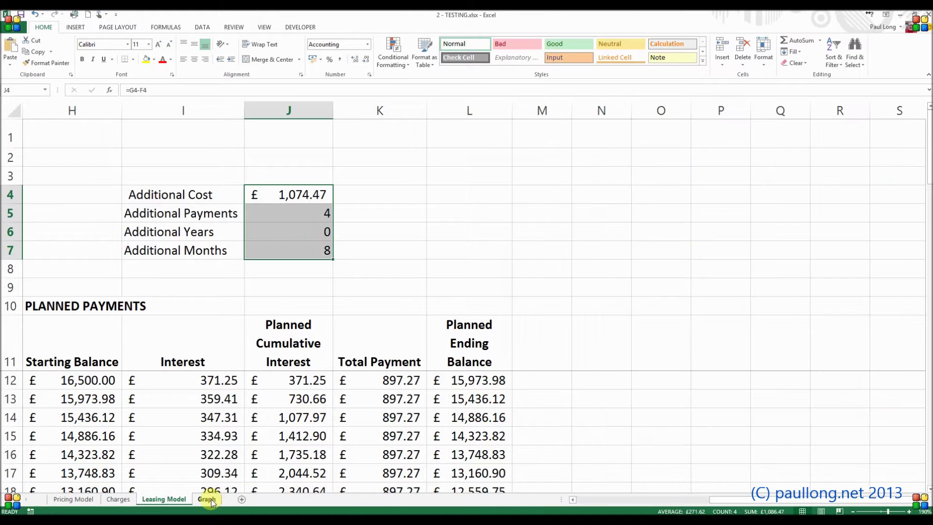
pyautogui.click(212, 500)
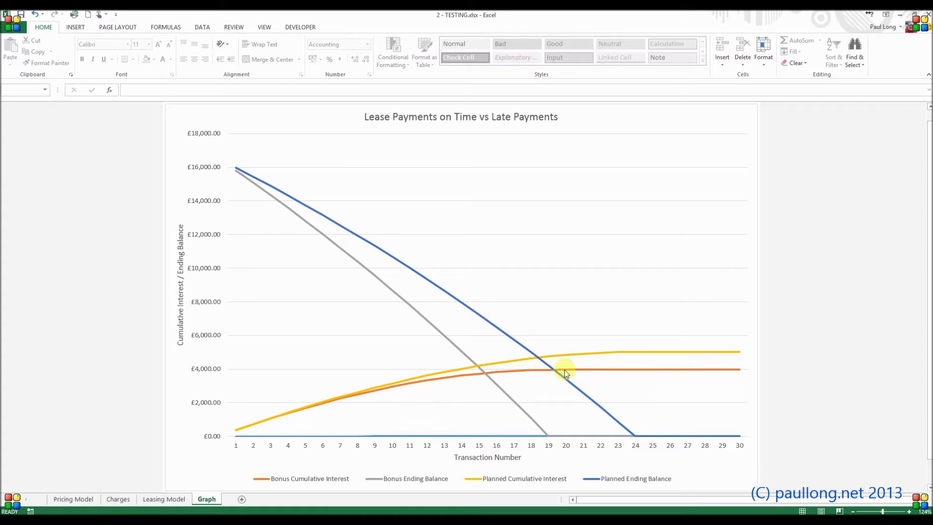
# - Add data labels to the grey Bonus Ending Balance line, then undo them
pyautogui.click(547, 434)
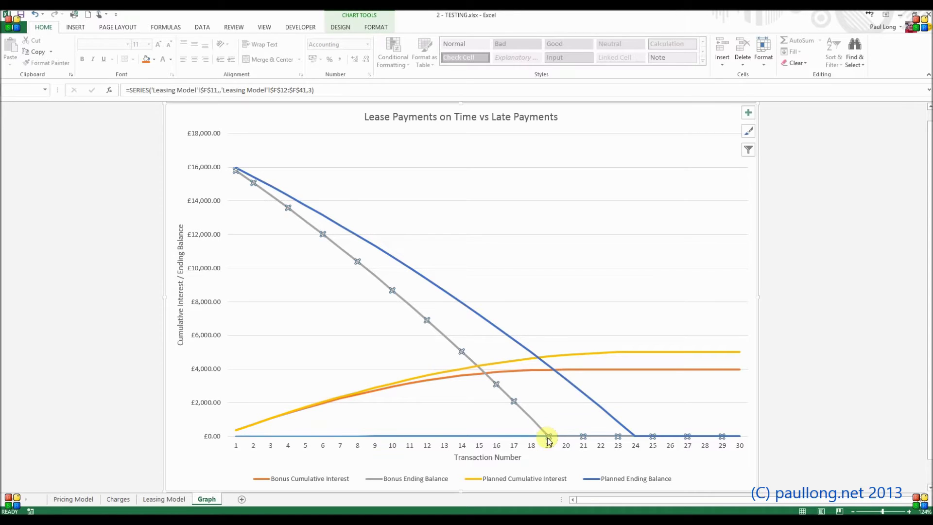
pyautogui.rightClick(548, 440)
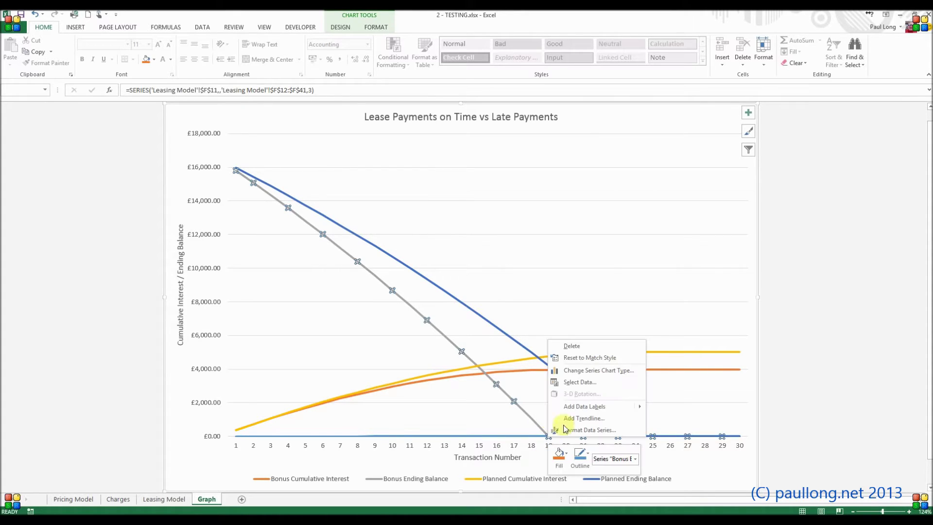
pyautogui.click(583, 410)
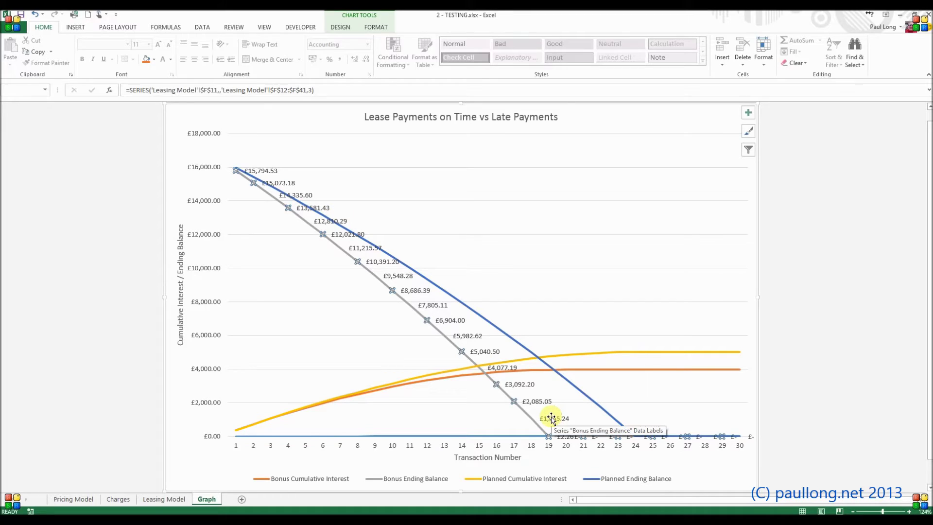
pyautogui.hotkey('ctrl', 'z')
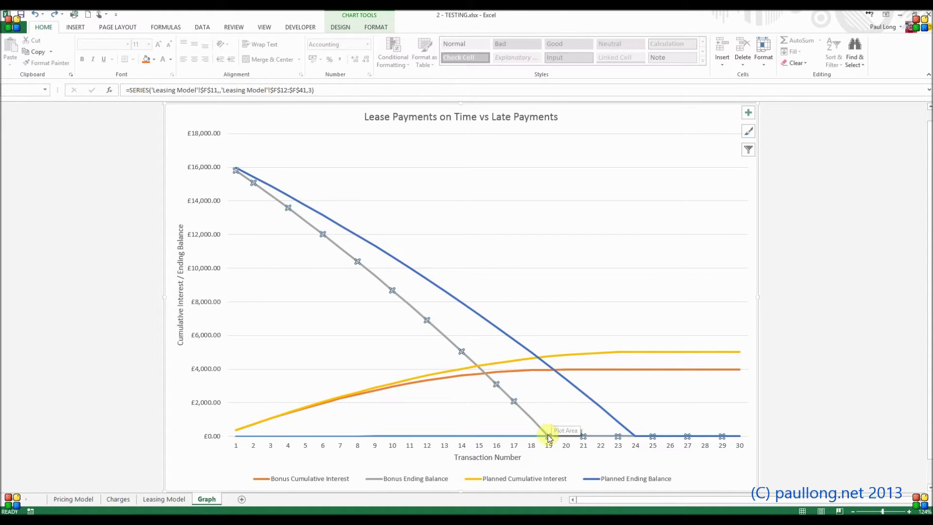
# - Add a single data label to point 19 of the grey Bonus Ending Balance line
pyautogui.click(549, 433)
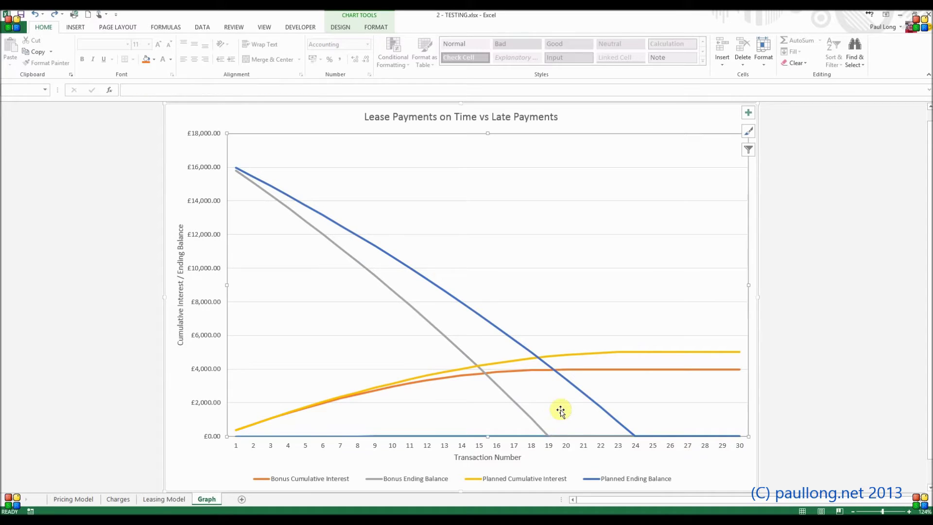
pyautogui.click(548, 436)
pyautogui.click(550, 436)
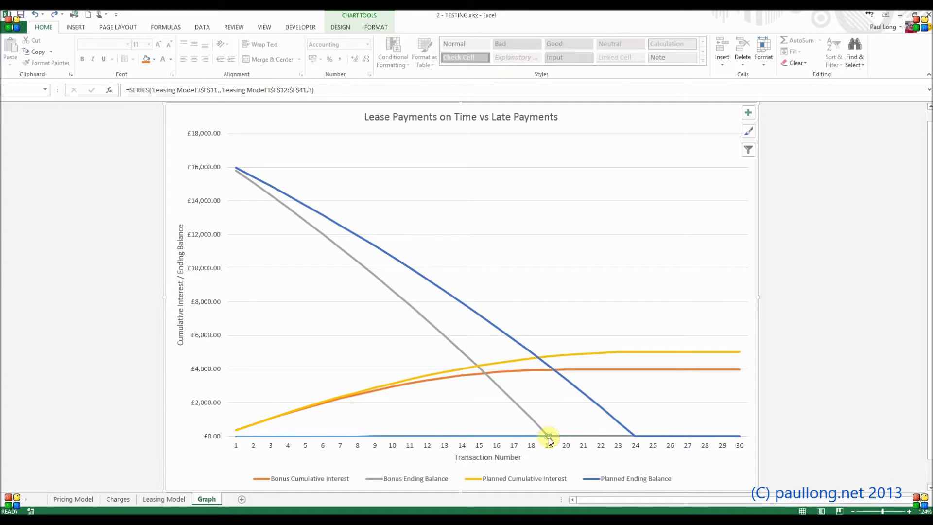
pyautogui.moveTo(549, 439)
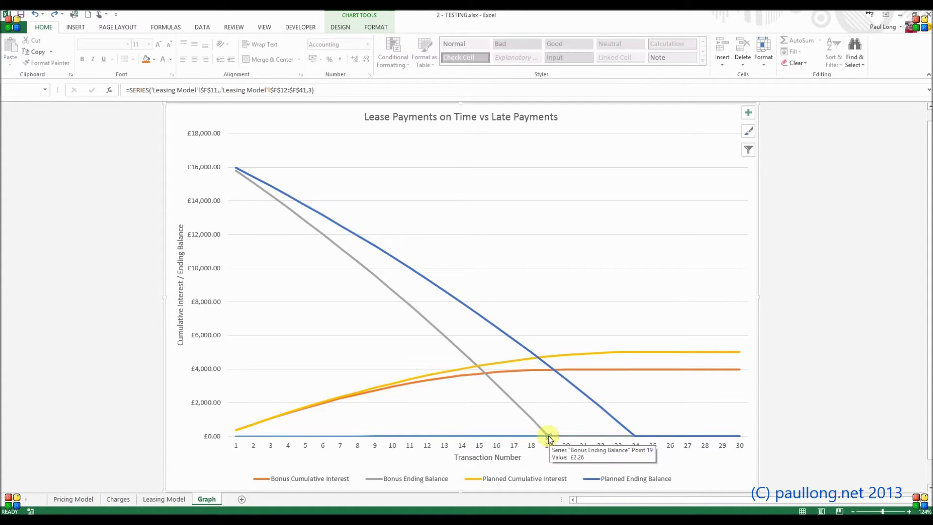
pyautogui.rightClick(550, 440)
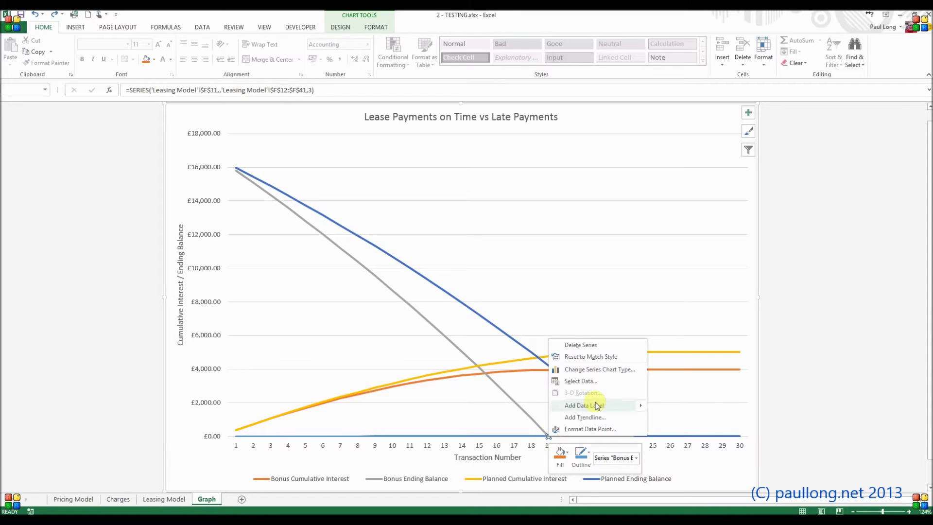
pyautogui.moveTo(602, 405)
pyautogui.click(669, 407)
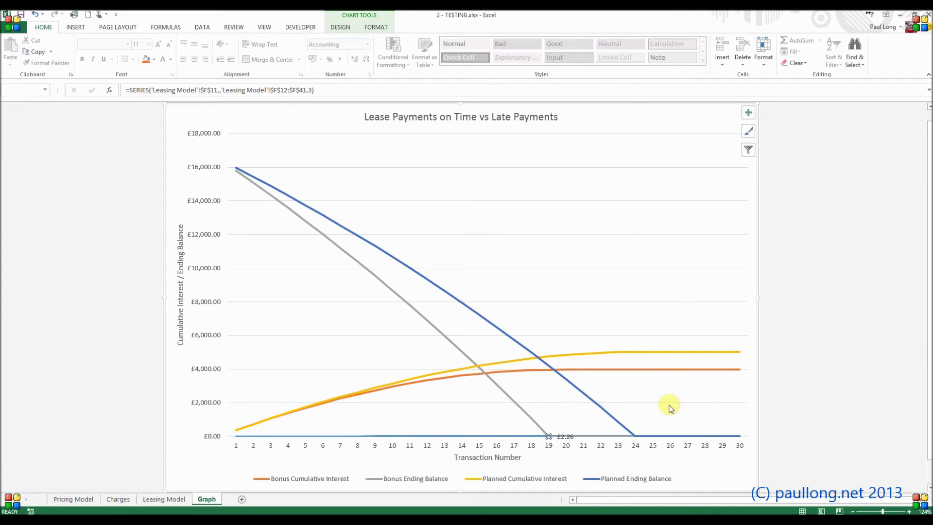
# - Move the £2.26 label up off the axis and enlarge it into a wide box
pyautogui.click(567, 436)
pyautogui.moveTo(569, 437); pyautogui.dragTo(558, 223)
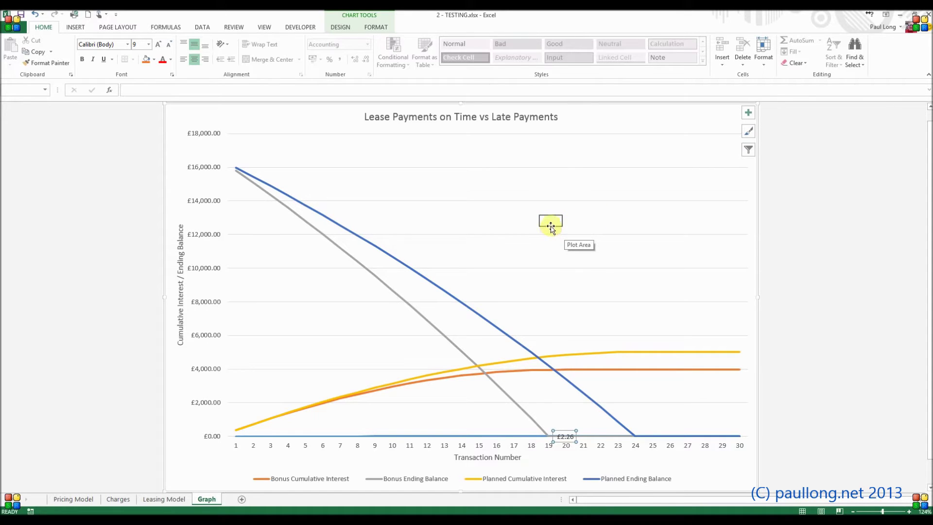
pyautogui.doubleClick(568, 437)
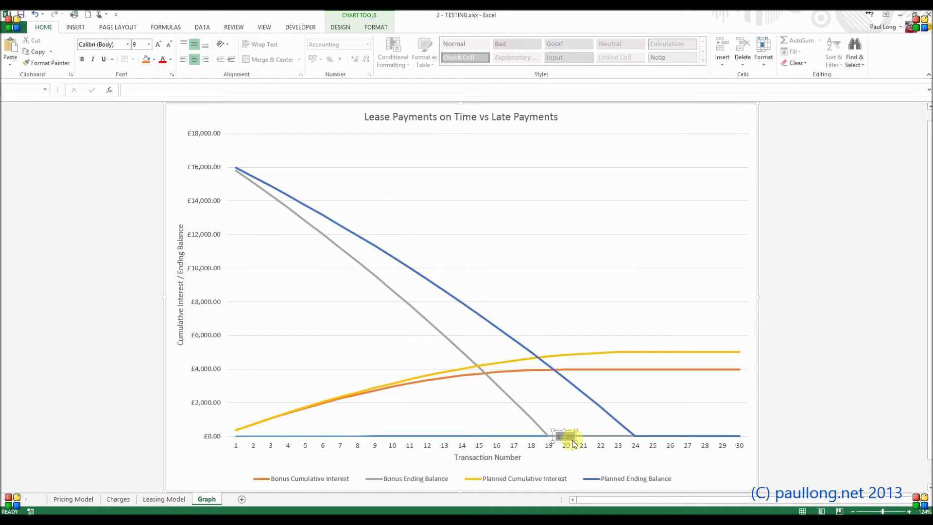
pyautogui.moveTo(572, 442); pyautogui.dragTo(687, 290)
pyautogui.doubleClick(681, 254)
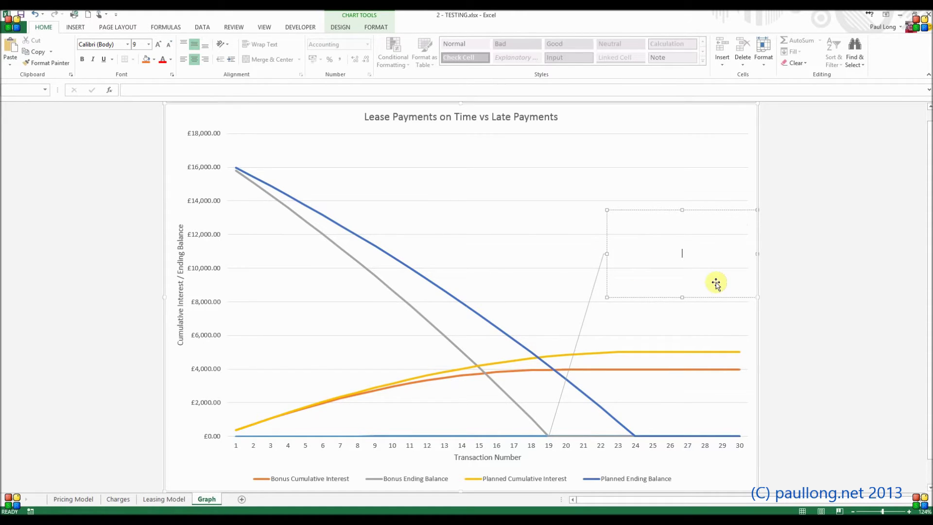
# - Paste the copied late-payments note into the label and shift it slightly left
pyautogui.hotkey('ctrl', 'v')
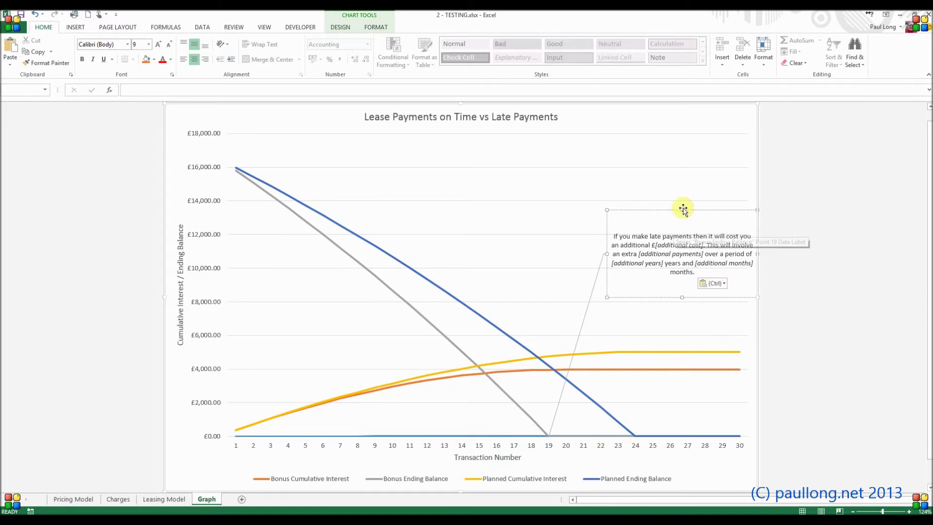
pyautogui.moveTo(682, 212); pyautogui.dragTo(656, 212)
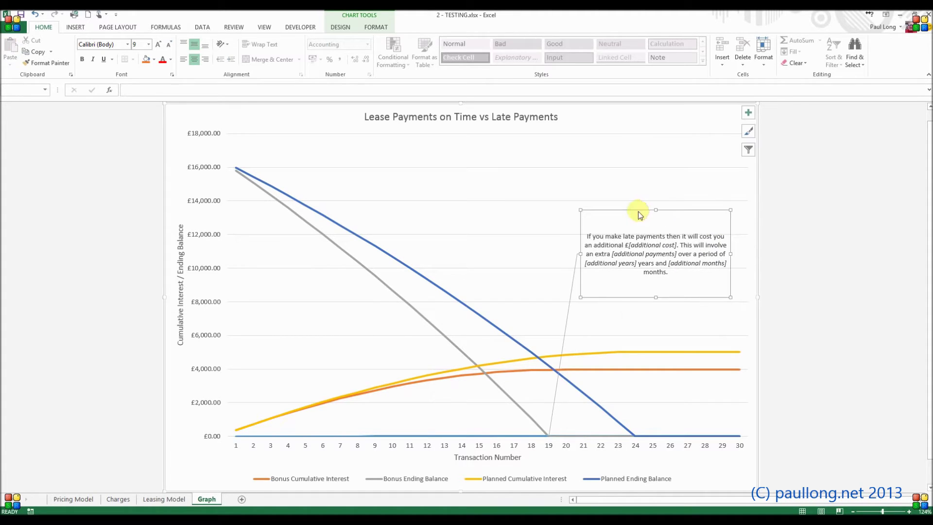
pyautogui.click(660, 313)
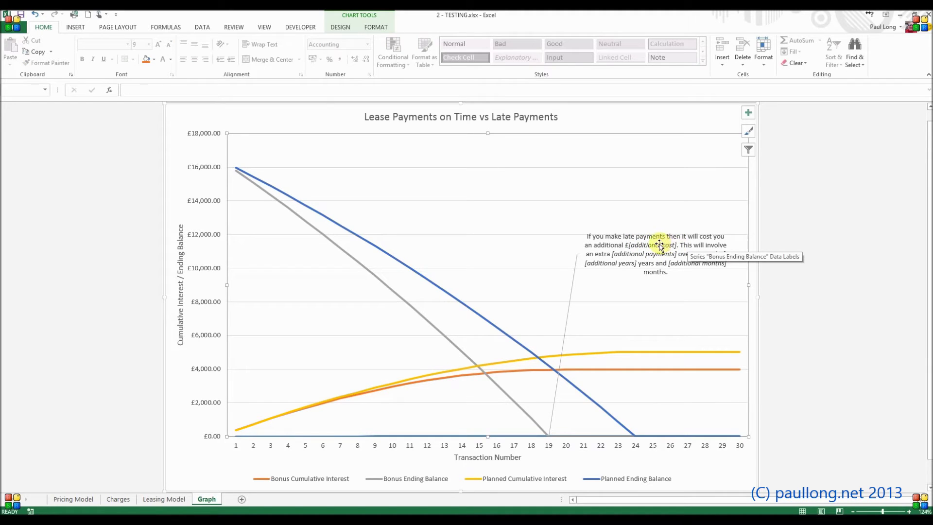
# - Delete the [additional cost] placeholder after the £ sign in the note
pyautogui.doubleClick(659, 245)
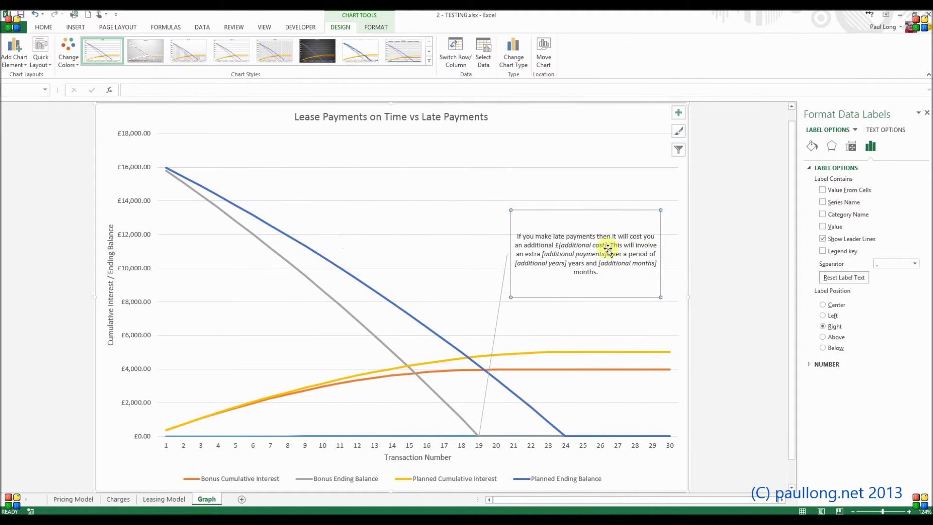
pyautogui.click(578, 246)
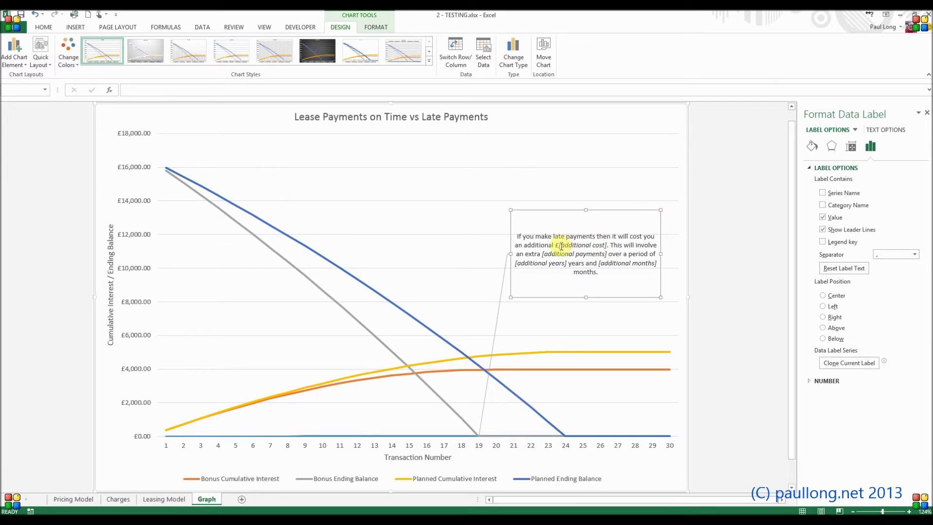
pyautogui.click(562, 246)
pyautogui.press('Delete')
pyautogui.press('Delete')
pyautogui.press('Delete')
pyautogui.press('Delete')
pyautogui.press('Delete')
pyautogui.press('Delete')
pyautogui.press('Delete')
pyautogui.press('Delete')
pyautogui.press('Delete')
pyautogui.press('Delete')
pyautogui.press('Delete')
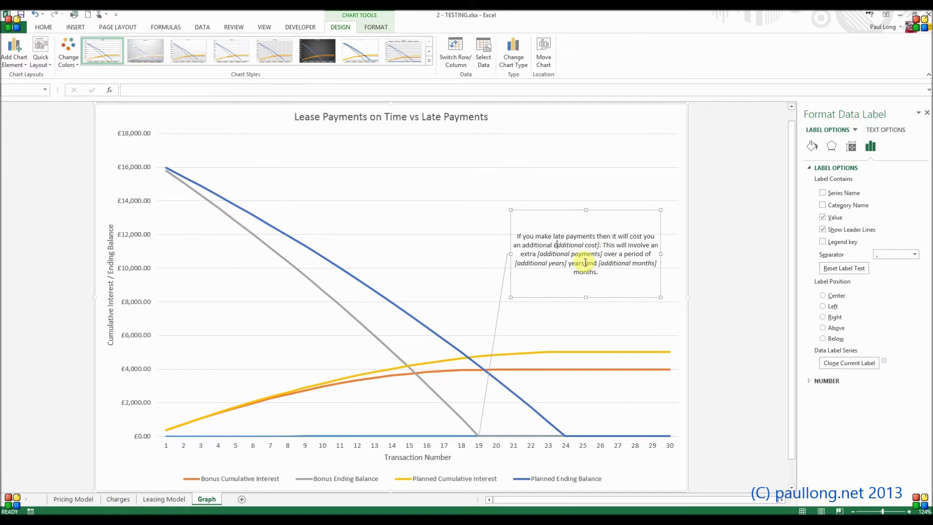
pyautogui.press('Delete')
pyautogui.press('Delete')
pyautogui.press('Delete')
pyautogui.press('Delete')
pyautogui.press('Delete')
pyautogui.press('Delete')
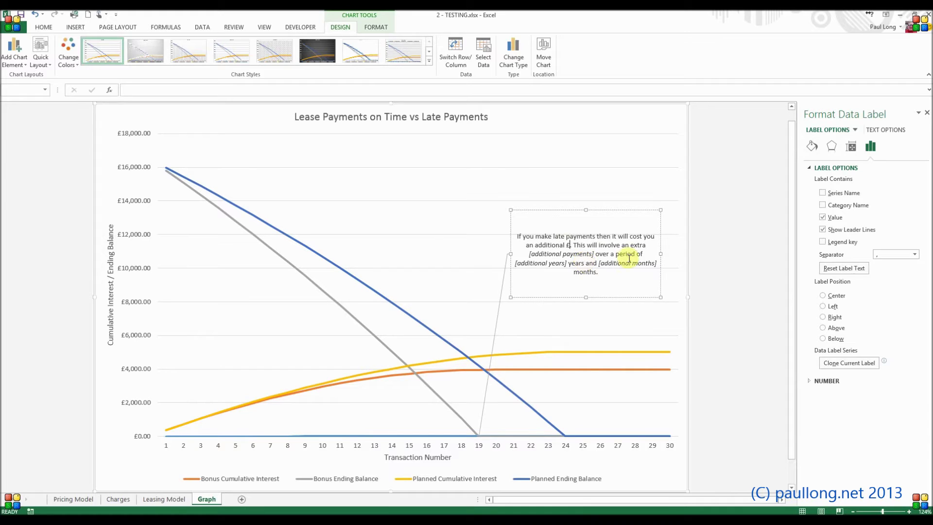
# - Insert a cell field linked to Leasing Model!J4 for the £1,074.47 cost, removing the duplicate £
pyautogui.rightClick(568, 246)
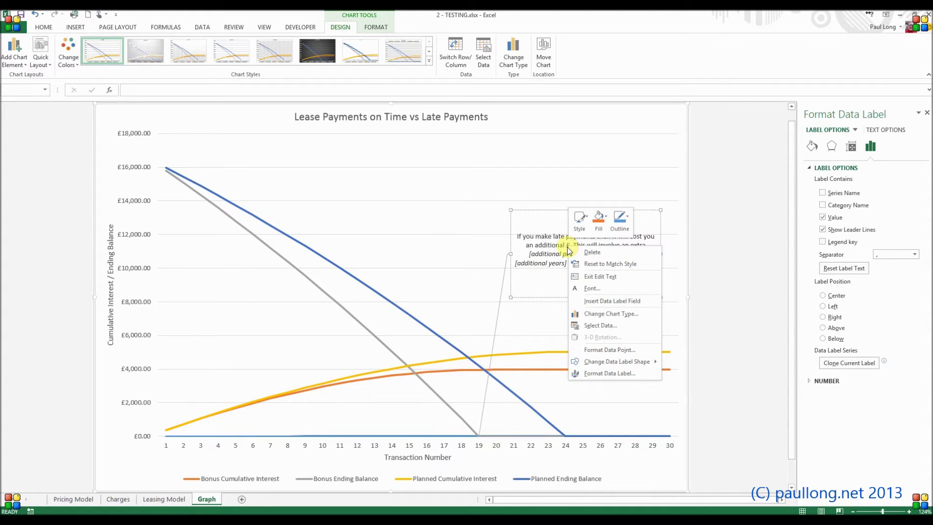
pyautogui.click(646, 301)
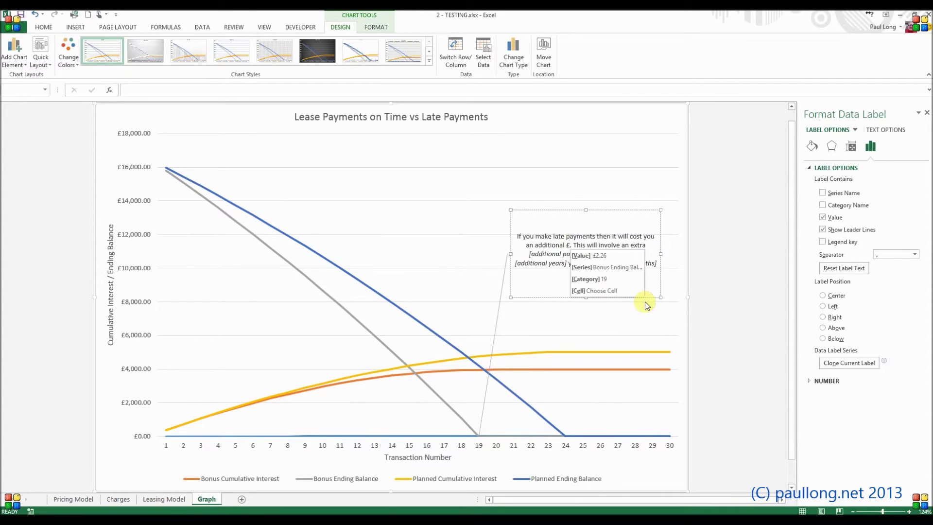
pyautogui.click(603, 291)
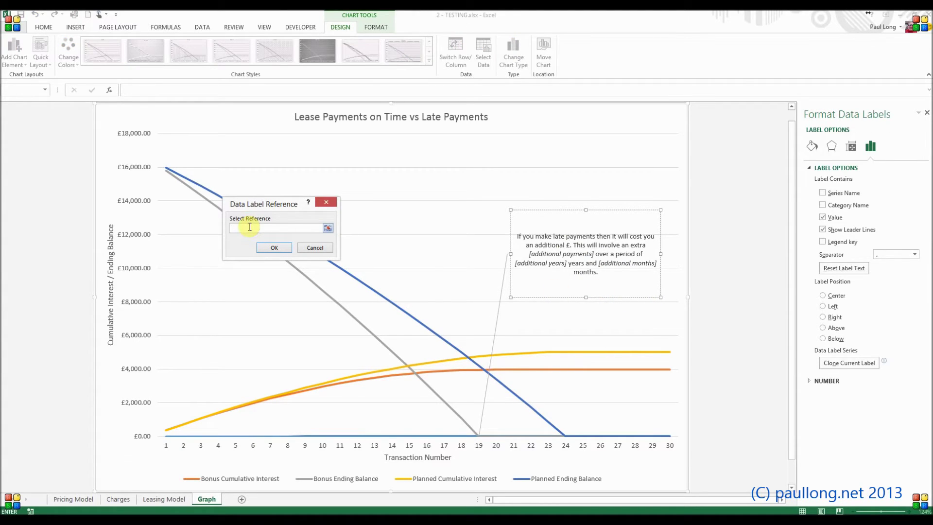
pyautogui.click(173, 500)
pyautogui.moveTo(285, 204); pyautogui.dragTo(281, 232)
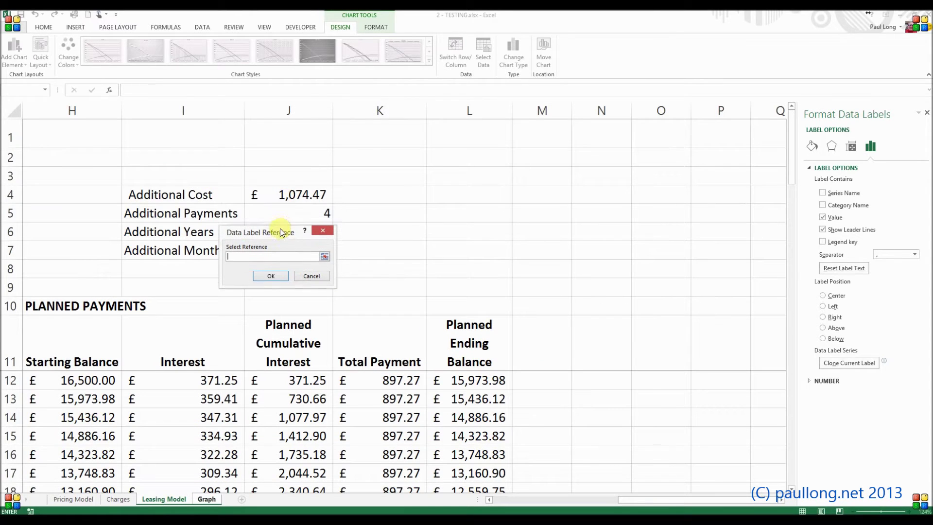
pyautogui.click(278, 193)
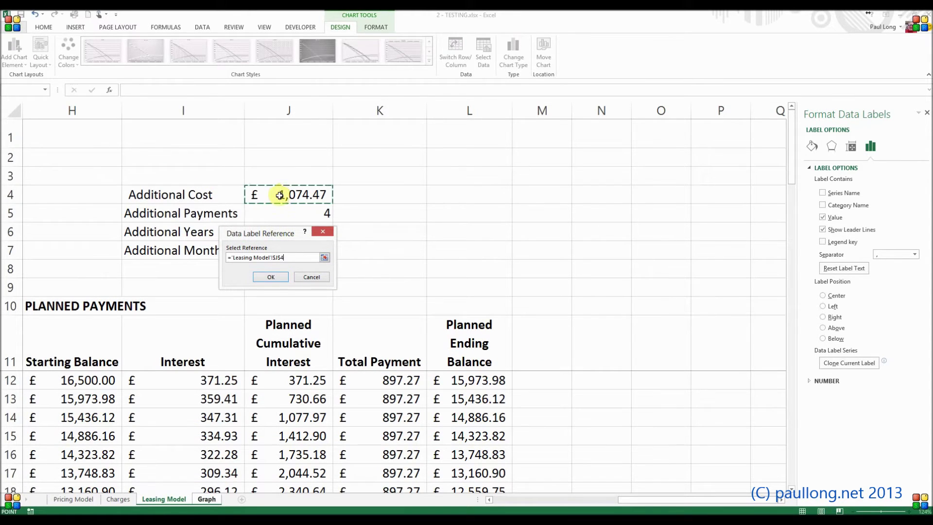
pyautogui.click(271, 278)
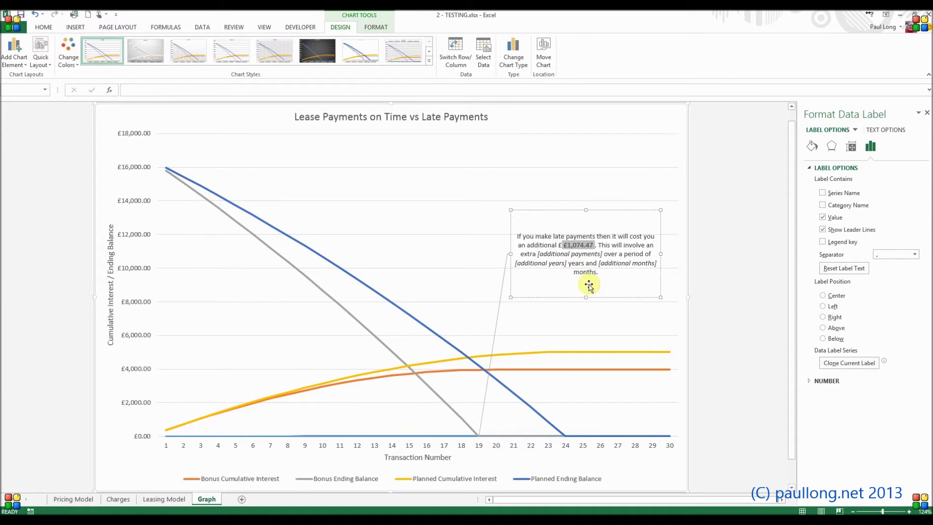
pyautogui.press('BackSpace')
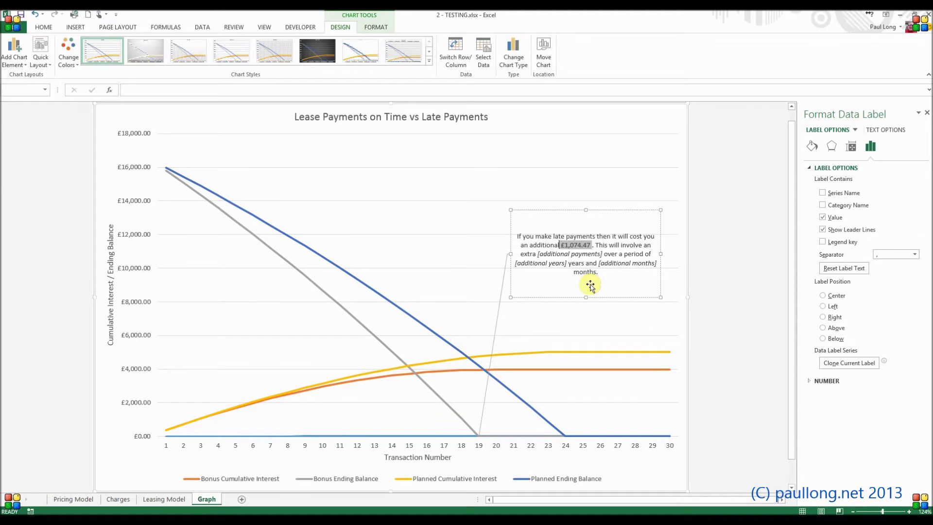
# - Delete the [additional payments] placeholder after the word 'extra'
pyautogui.click(538, 253)
pyautogui.press('Delete')
pyautogui.press('Delete')
pyautogui.press('Delete')
pyautogui.press('Delete')
pyautogui.press('Delete')
pyautogui.press('Delete')
pyautogui.press('Delete')
pyautogui.press('Delete')
pyautogui.press('Delete')
pyautogui.press('Delete')
pyautogui.press('Delete')
pyautogui.press('Delete')
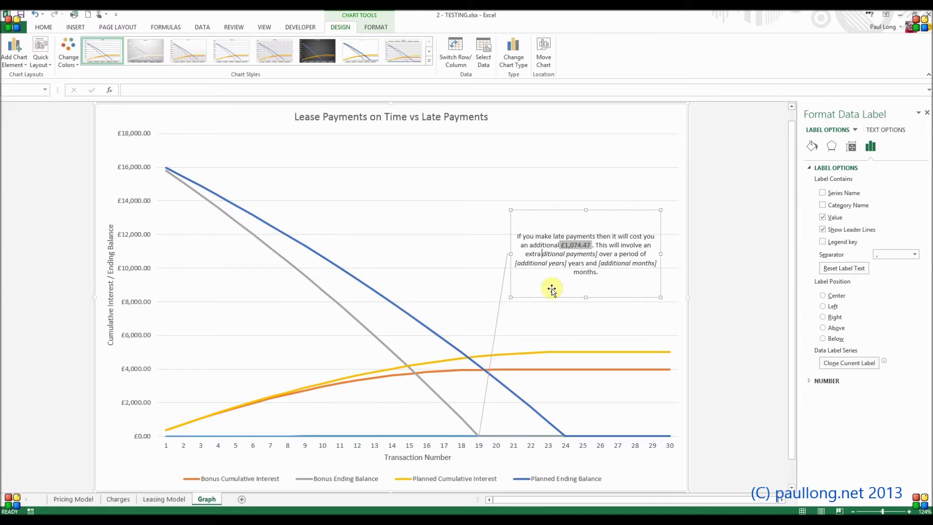
pyautogui.press('Delete')
pyautogui.press('Delete')
pyautogui.press('Delete')
pyautogui.press('Delete')
pyautogui.press('Delete')
pyautogui.press('Delete')
pyautogui.press('Delete')
pyautogui.press('Delete')
pyautogui.press('Delete')
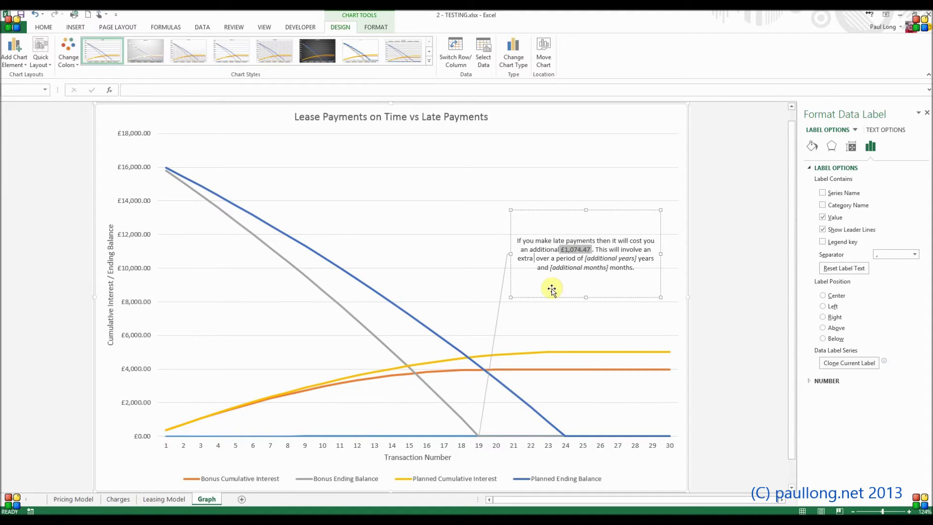
pyautogui.click(535, 260)
# - Insert a cell field after 'extra' linked to Leasing Model!J5, showing 4 payments
pyautogui.rightClick(535, 261)
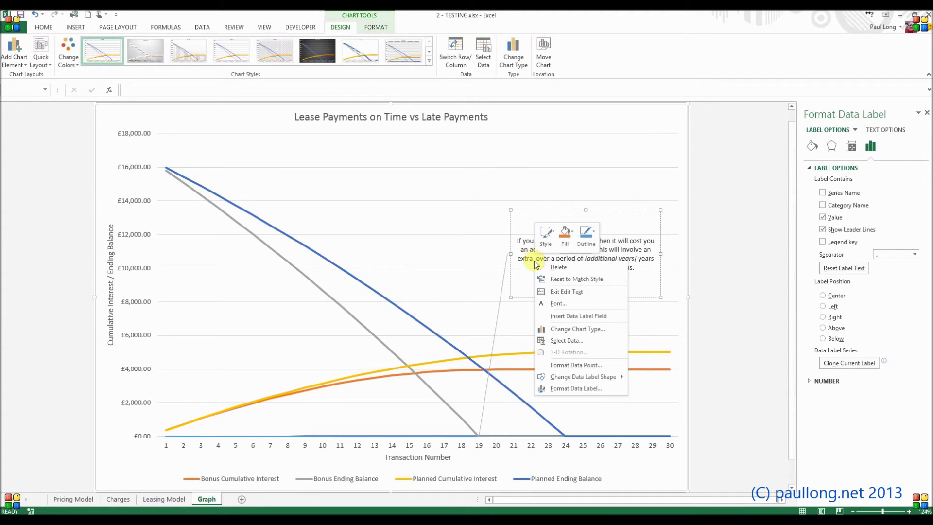
pyautogui.click(573, 317)
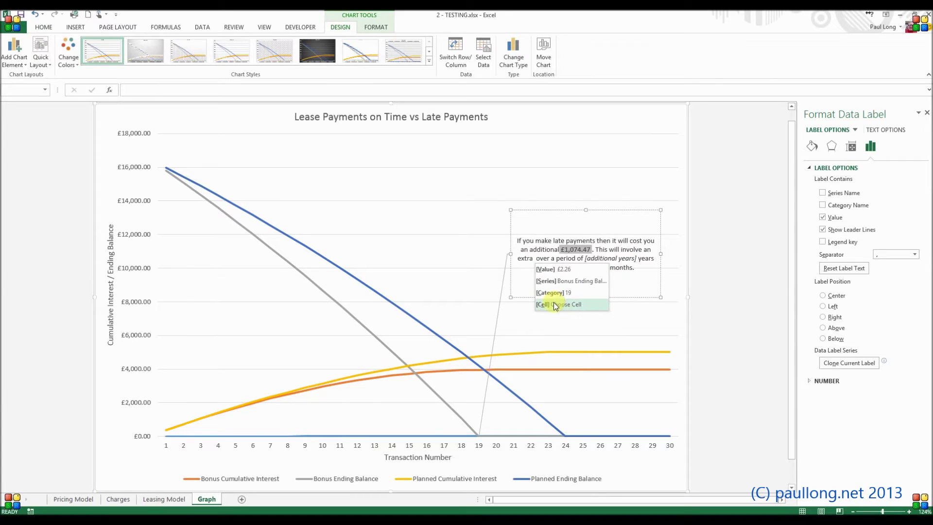
pyautogui.click(555, 304)
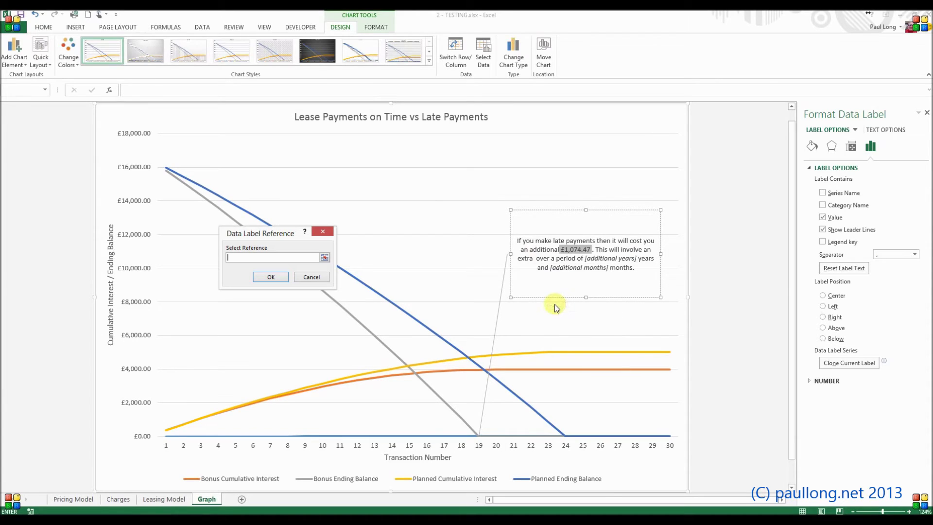
pyautogui.click(161, 498)
pyautogui.click(281, 217)
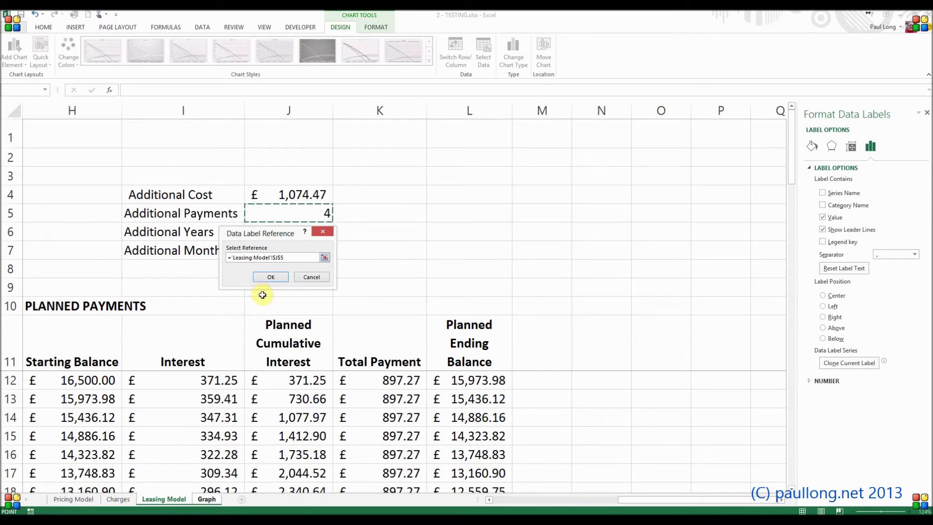
pyautogui.click(273, 278)
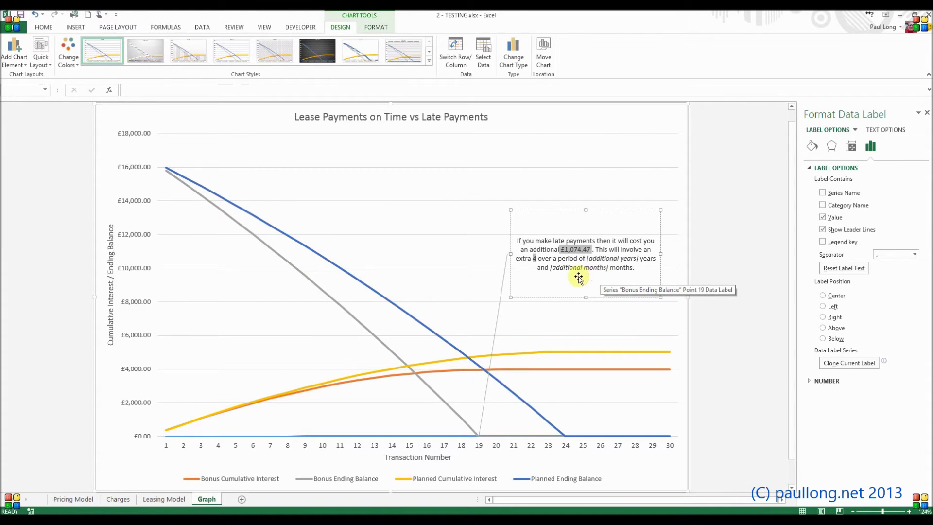
# - Delete the [additional years] placeholder from the note
pyautogui.moveTo(588, 258); pyautogui.dragTo(633, 256)
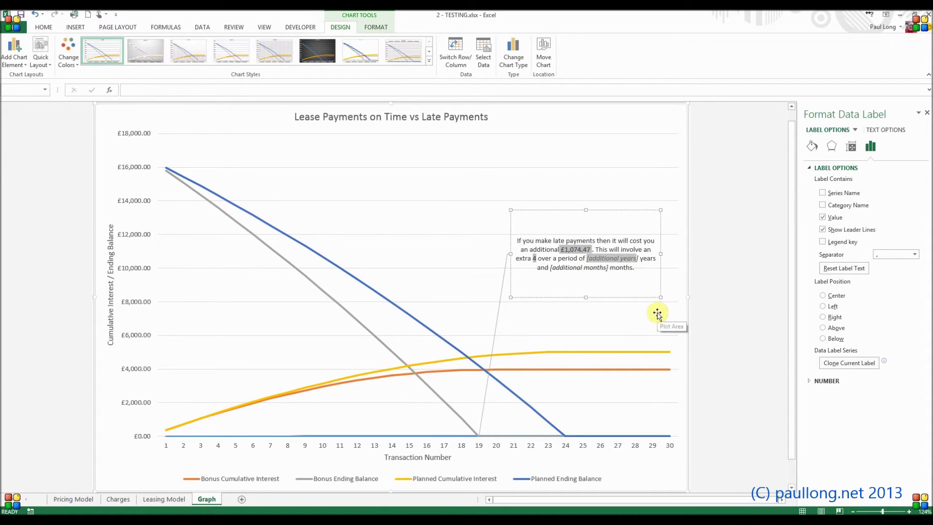
pyautogui.press('Delete')
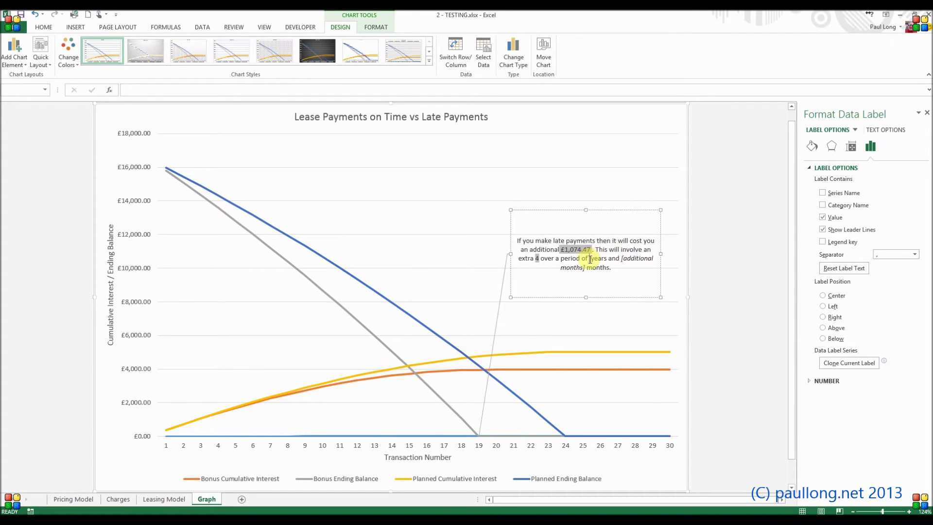
pyautogui.rightClick(590, 260)
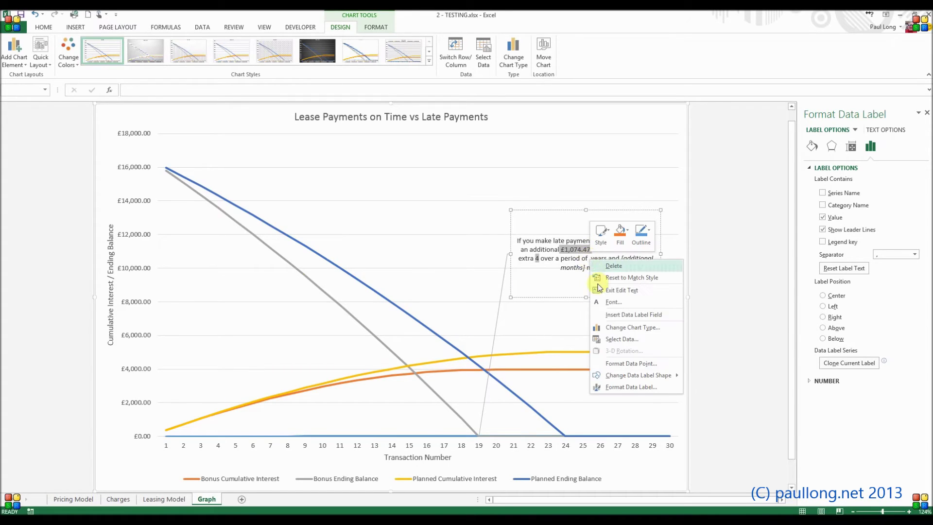
# - Link the years figure in the callout to Leasing Model cell J6, showing 0
pyautogui.click(625, 315)
pyautogui.click(619, 305)
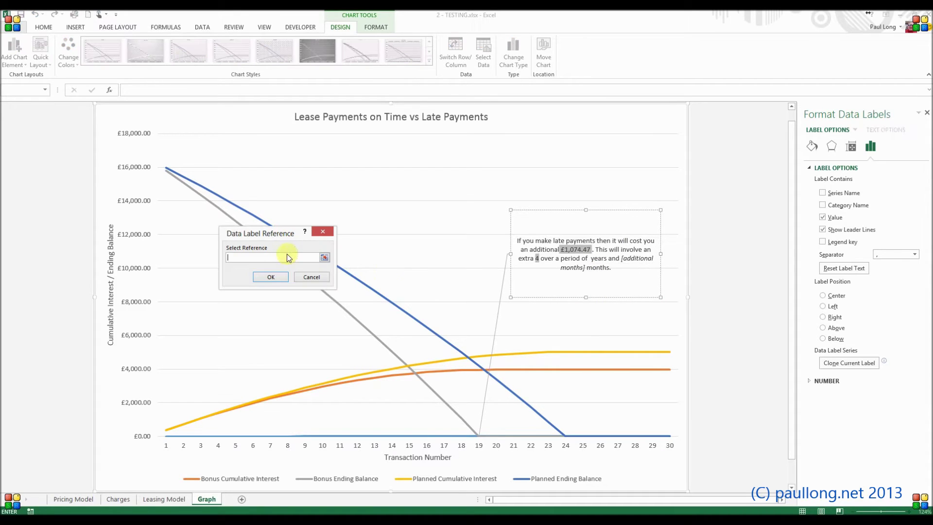
pyautogui.click(177, 500)
pyautogui.moveTo(282, 231); pyautogui.dragTo(385, 157)
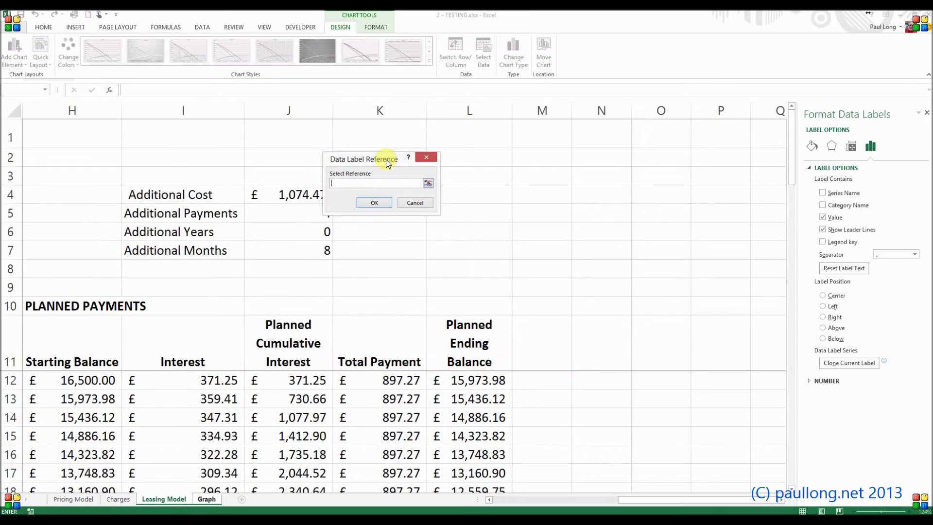
pyautogui.click(322, 232)
pyautogui.click(380, 202)
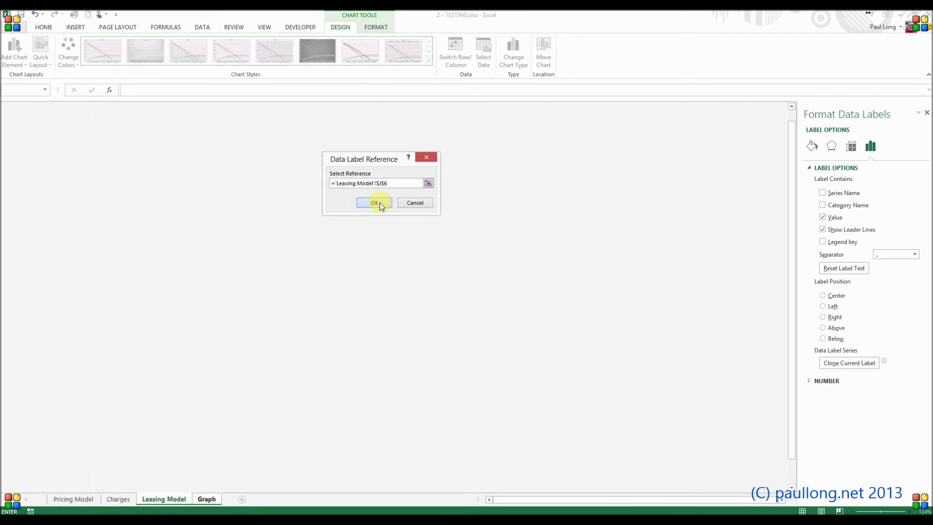
# - Select and delete the [additional months] placeholder in the callout
pyautogui.click(594, 256)
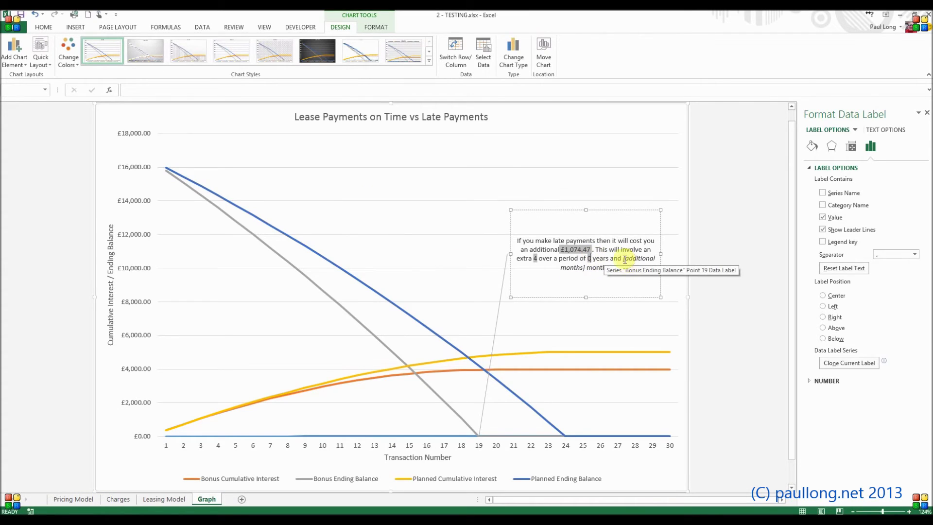
pyautogui.click(625, 259)
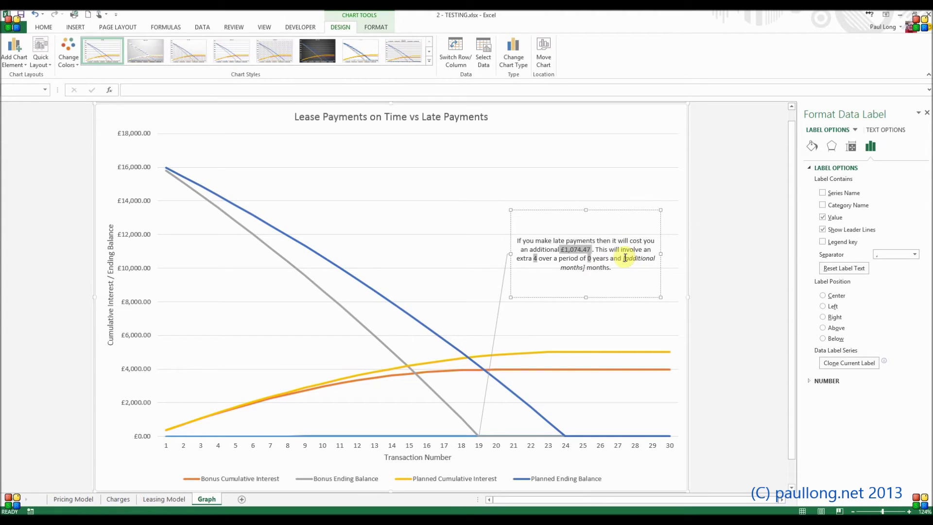
pyautogui.doubleClick(634, 261)
pyautogui.click(587, 270)
pyautogui.press('Delete')
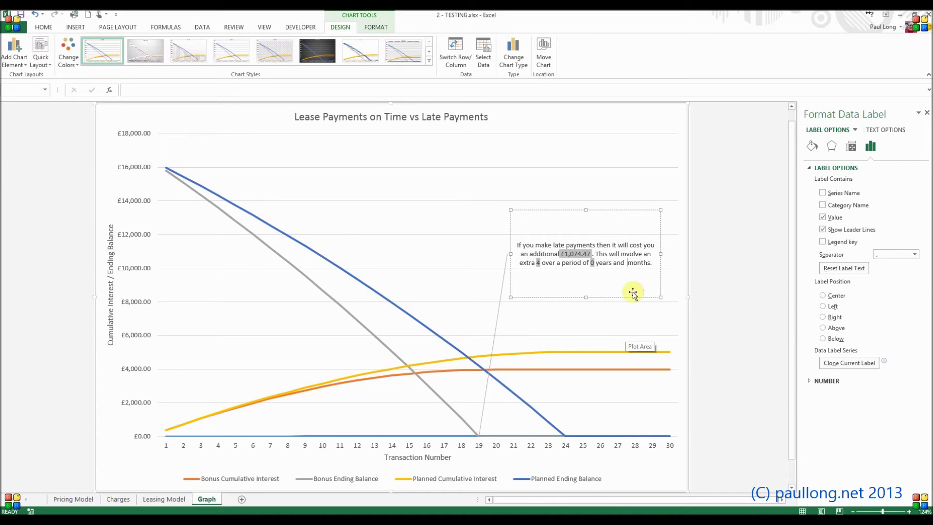
pyautogui.rightClick(626, 264)
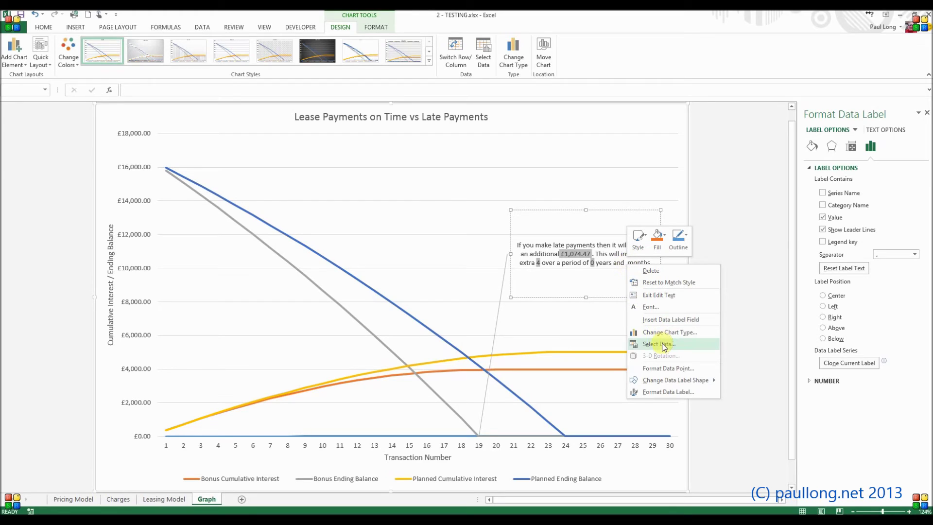
# - Link the months figure to Leasing Model cell J7 so the note reads '0 years and 8 months'
pyautogui.click(665, 320)
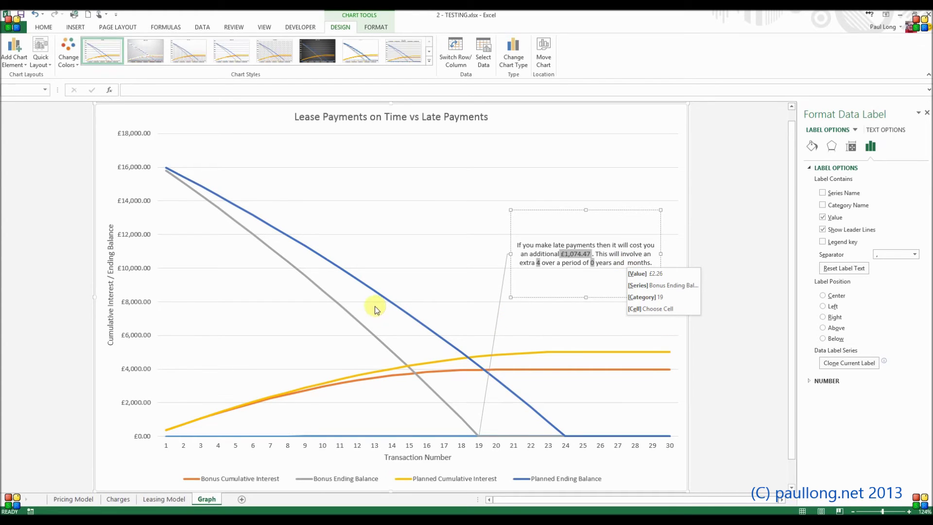
pyautogui.click(654, 309)
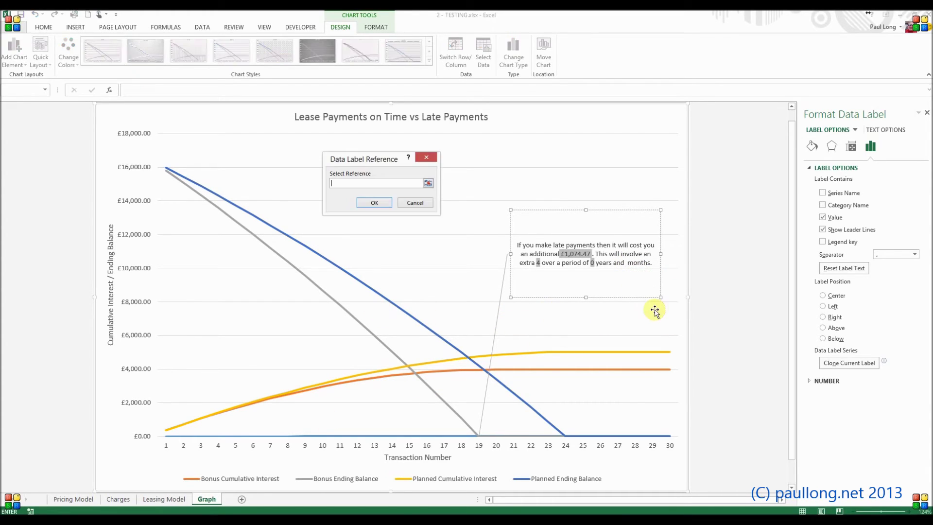
pyautogui.click(164, 499)
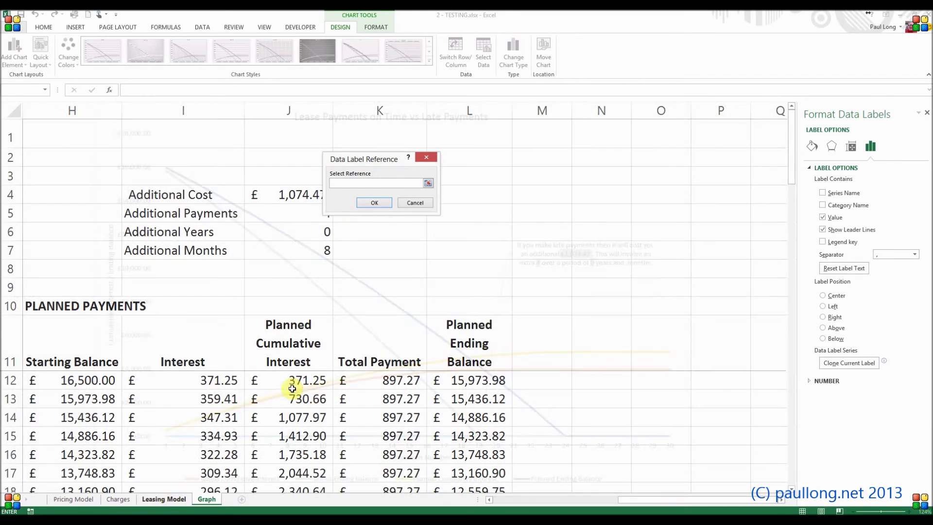
pyautogui.click(317, 249)
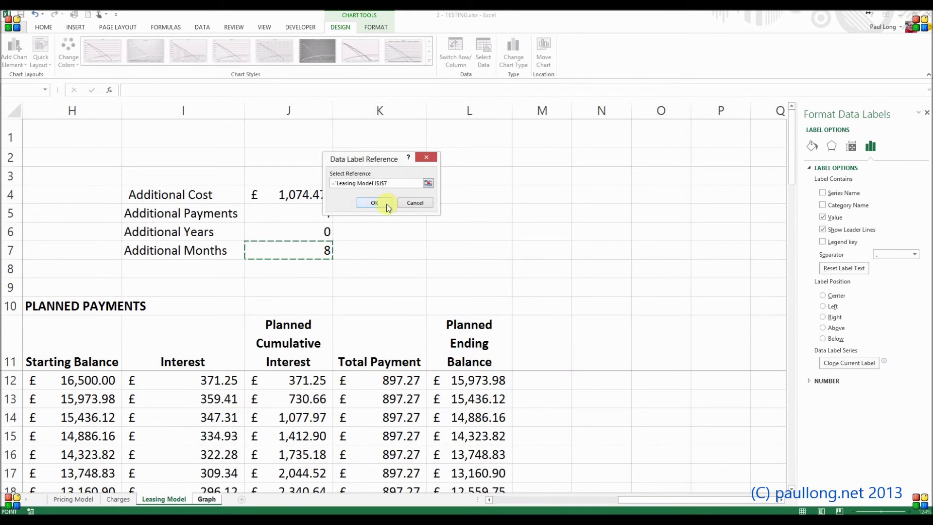
pyautogui.click(374, 203)
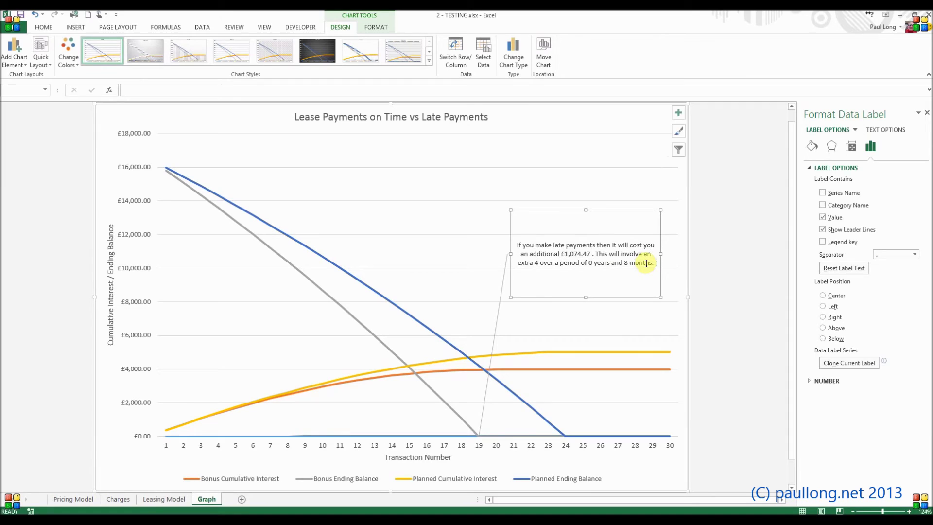
pyautogui.click(721, 252)
pyautogui.click(652, 217)
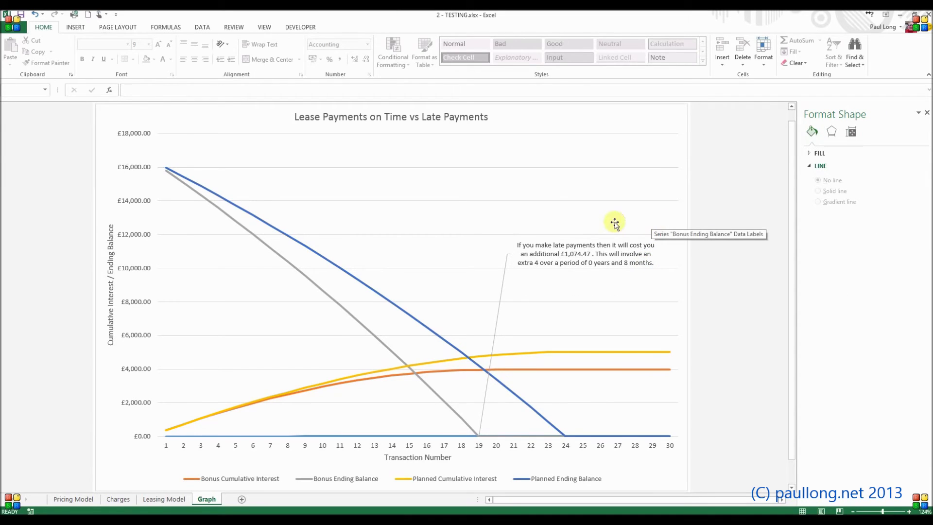
# - Shade the Term, APR and Lease Amount cells B3:B5 on Leasing Model yellow
pyautogui.click(162, 500)
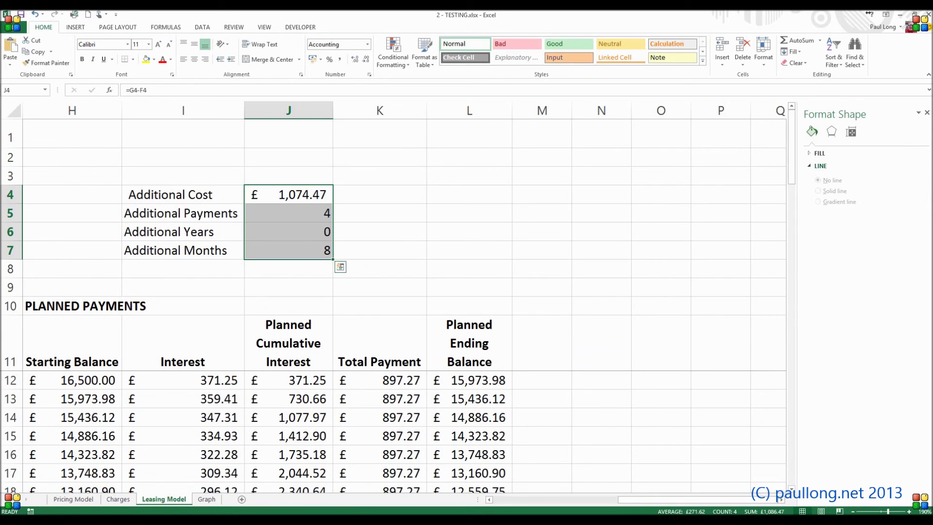
pyautogui.moveTo(557, 499); pyautogui.dragTo(514, 500)
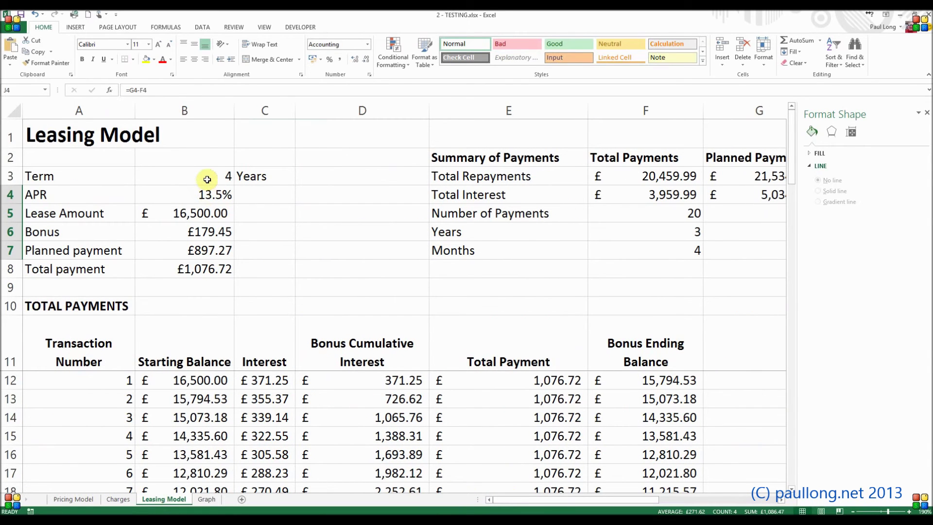
pyautogui.moveTo(207, 179); pyautogui.dragTo(209, 212)
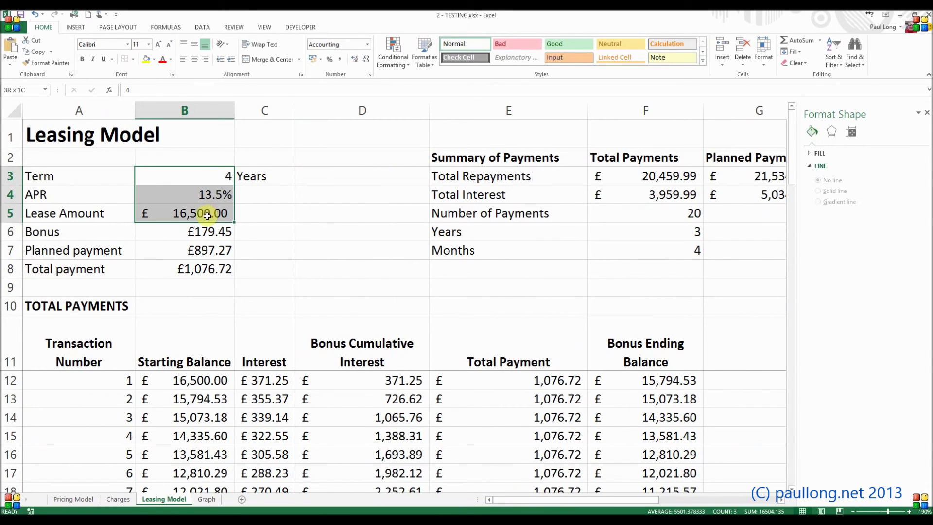
pyautogui.click(145, 59)
# - Enter test inputs of 3 years, 6% and 20000, then view the updated chart callout
pyautogui.click(227, 177)
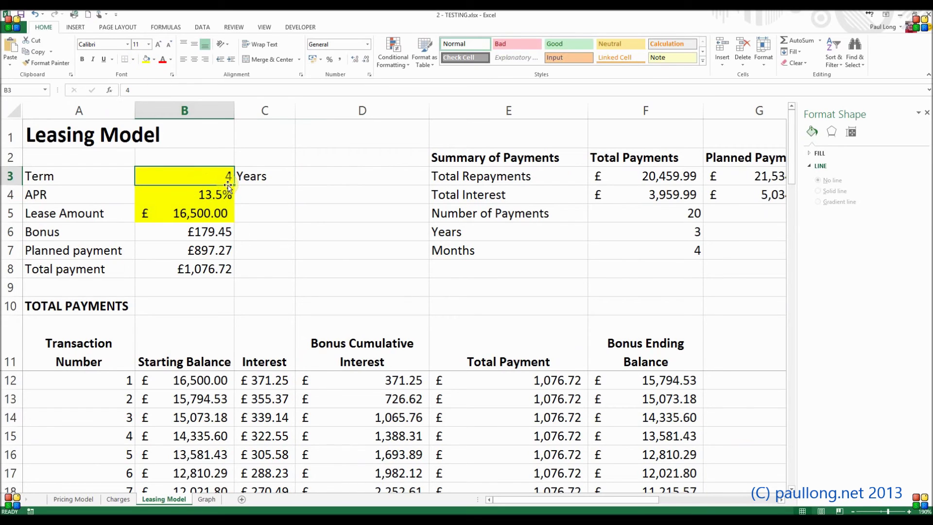
pyautogui.write('3')
pyautogui.press('Return')
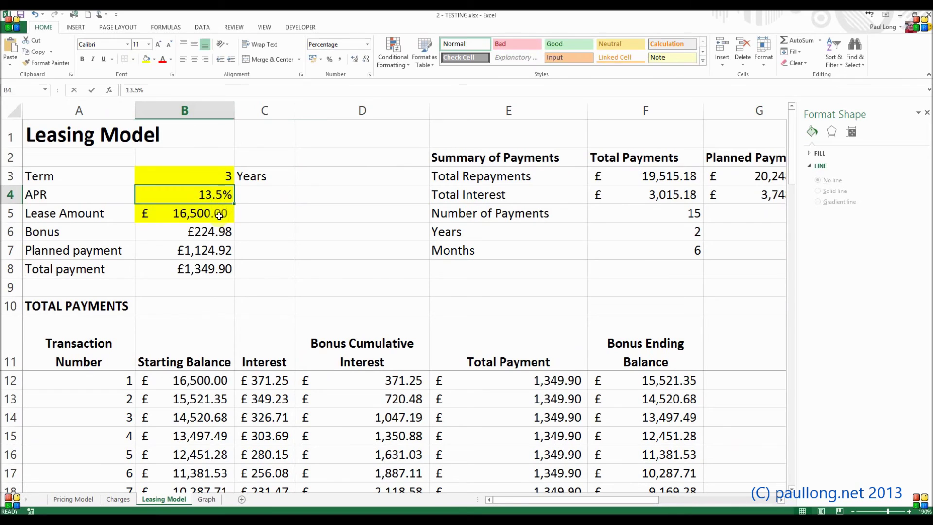
pyautogui.write('6')
pyautogui.press('Return')
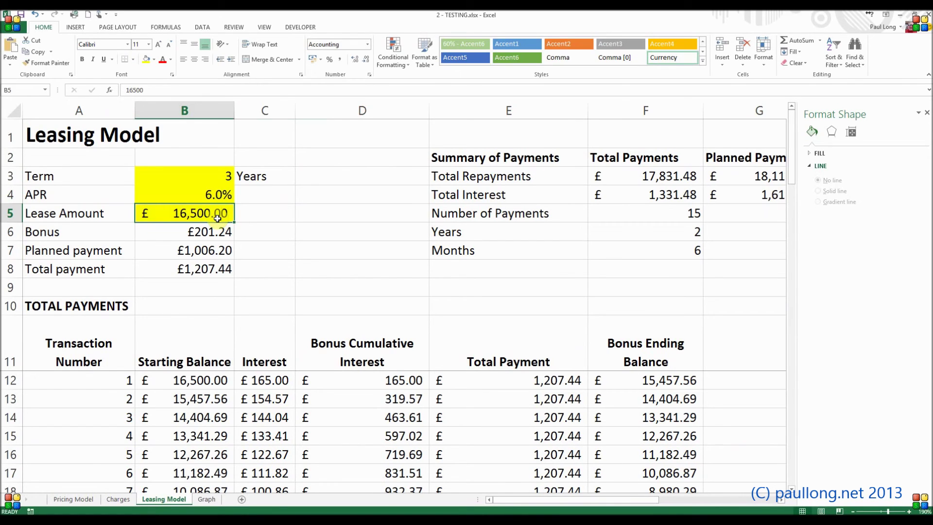
pyautogui.write('20000')
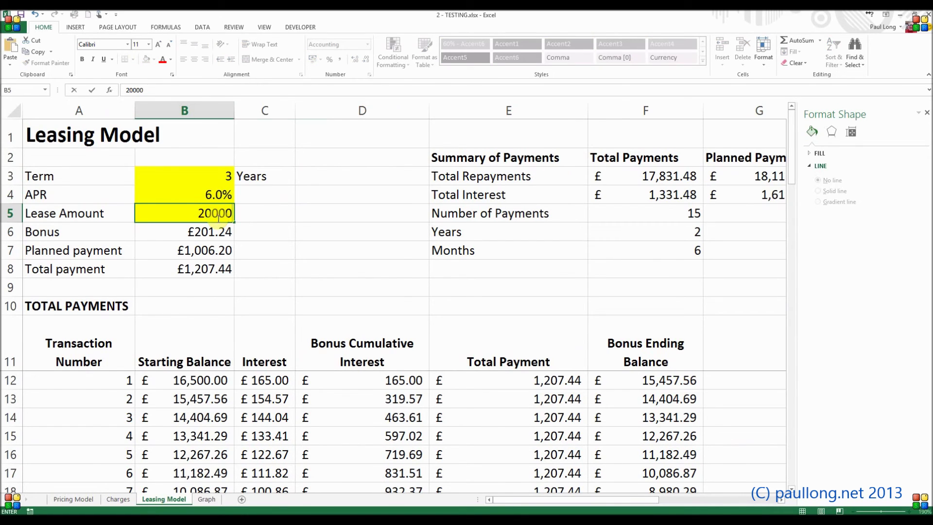
pyautogui.press('Return')
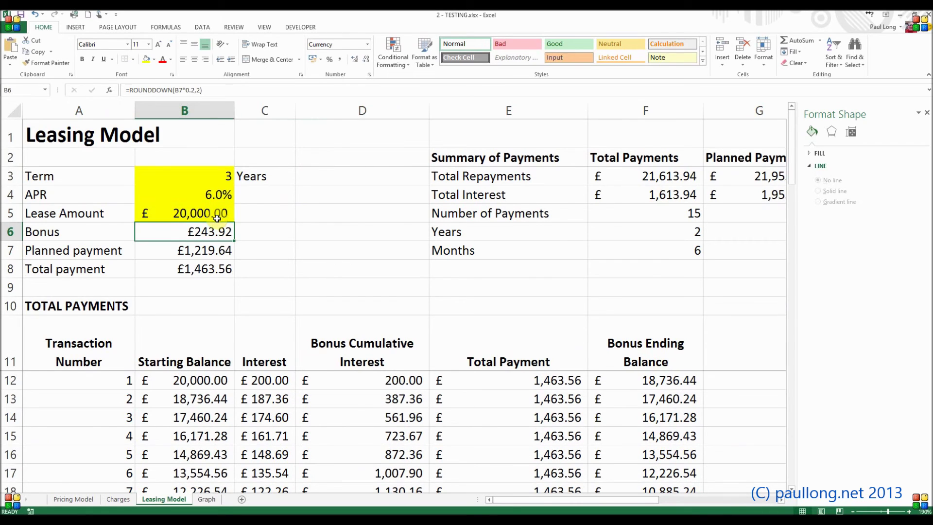
pyautogui.click(207, 499)
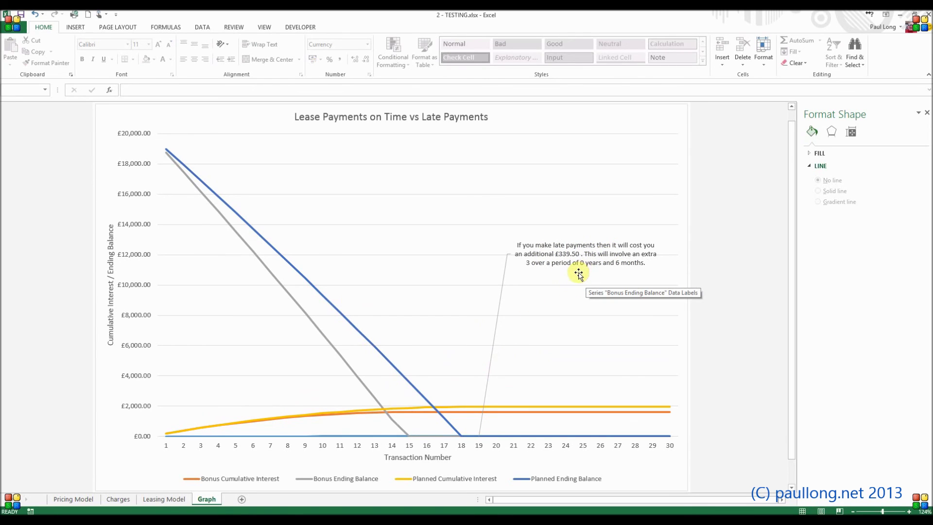
# - Undo the test values on Leasing Model, restoring 4 years, 13.5% and £16,500
pyautogui.click(165, 499)
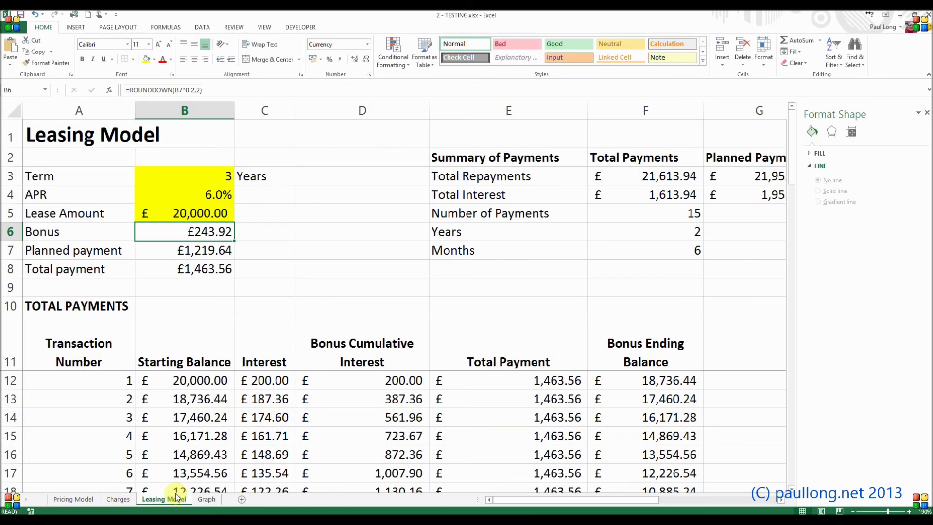
pyautogui.hotkey('ctrl', 'z')
pyautogui.hotkey('ctrl', 'z')
pyautogui.hotkey('ctrl', 'z')
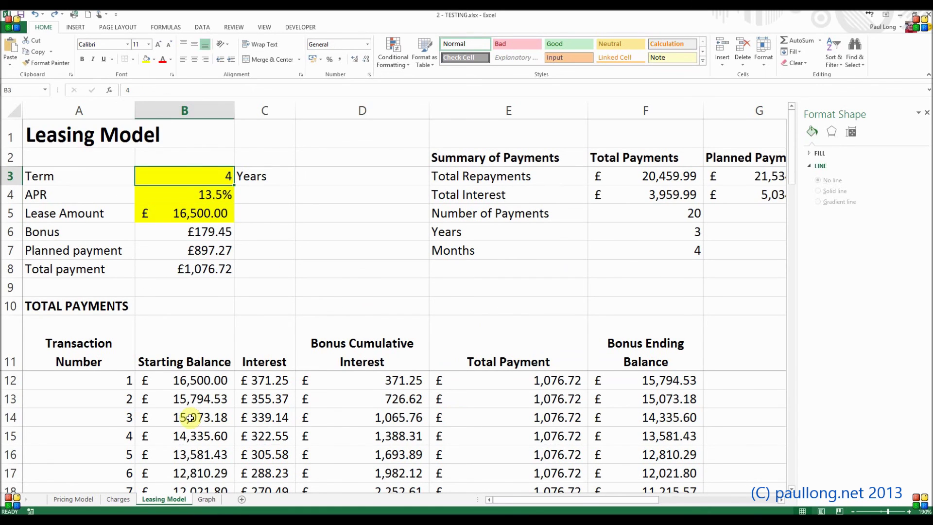